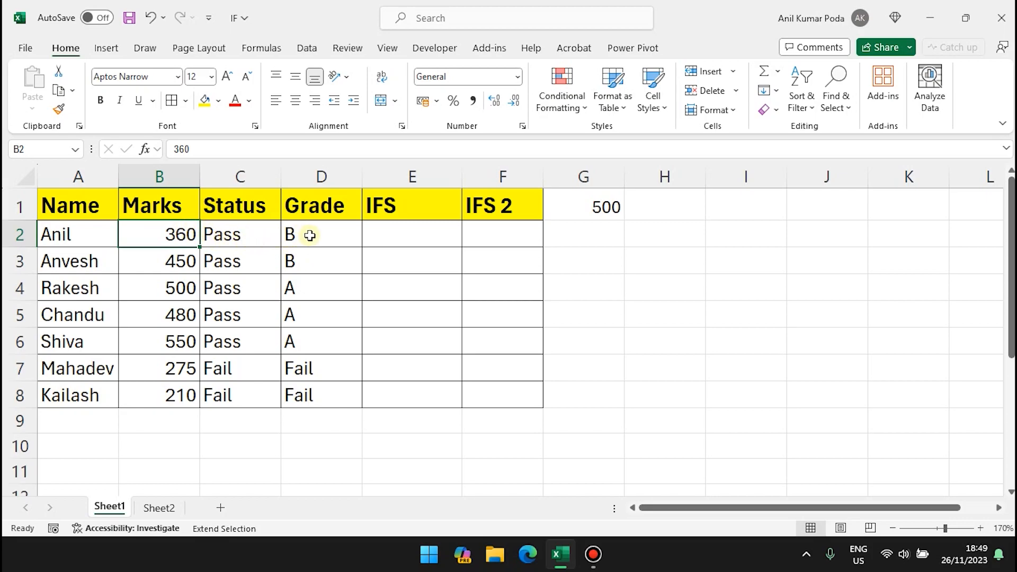
Step: Examine the existing IF formula in C2 and the nested IF formula in D2
{"action": "left_click", "coordinate": [248, 234]}
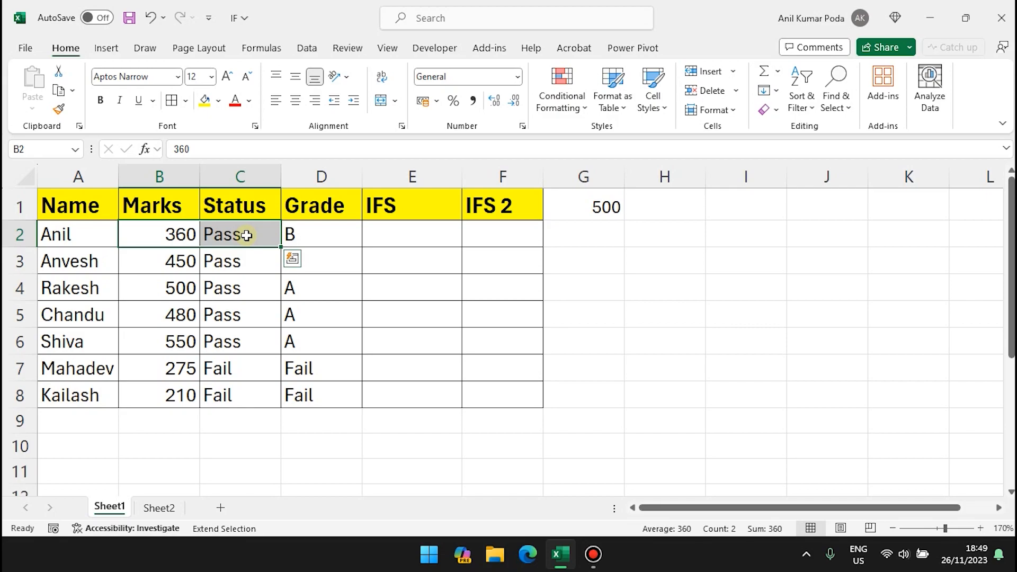
{"action": "key", "text": "F8"}
{"action": "left_click", "coordinate": [250, 234]}
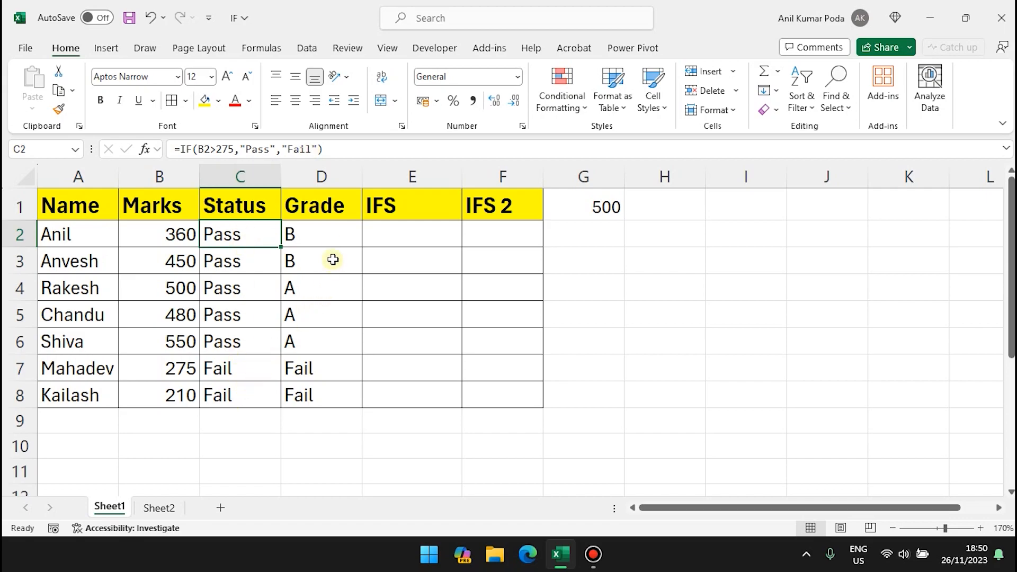
{"action": "left_click", "coordinate": [332, 233]}
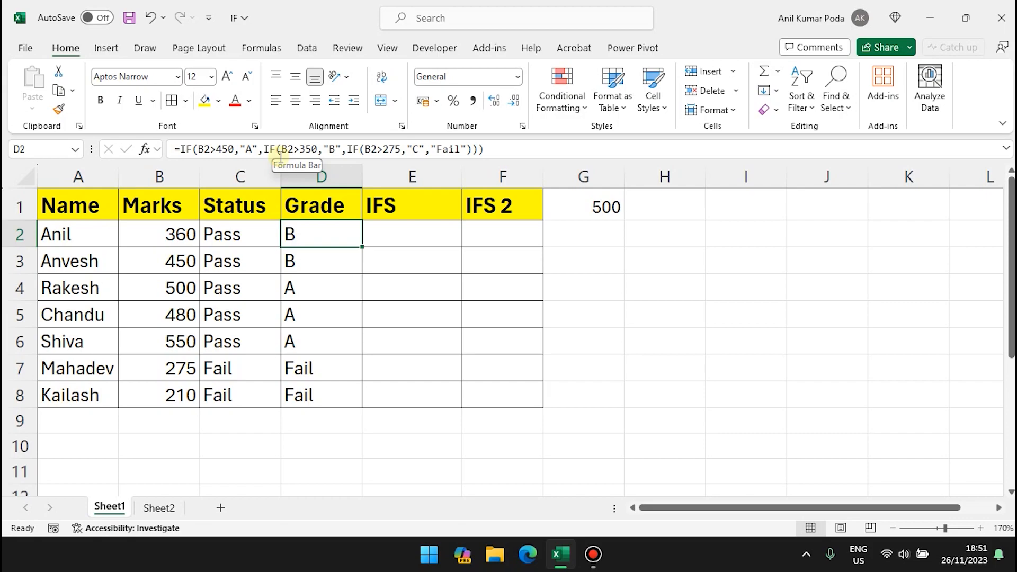
Step: Start an IFS formula in E2 whose first condition, B2>450, returns "A"
{"action": "left_click", "coordinate": [420, 234]}
{"action": "double_click", "coordinate": [420, 234]}
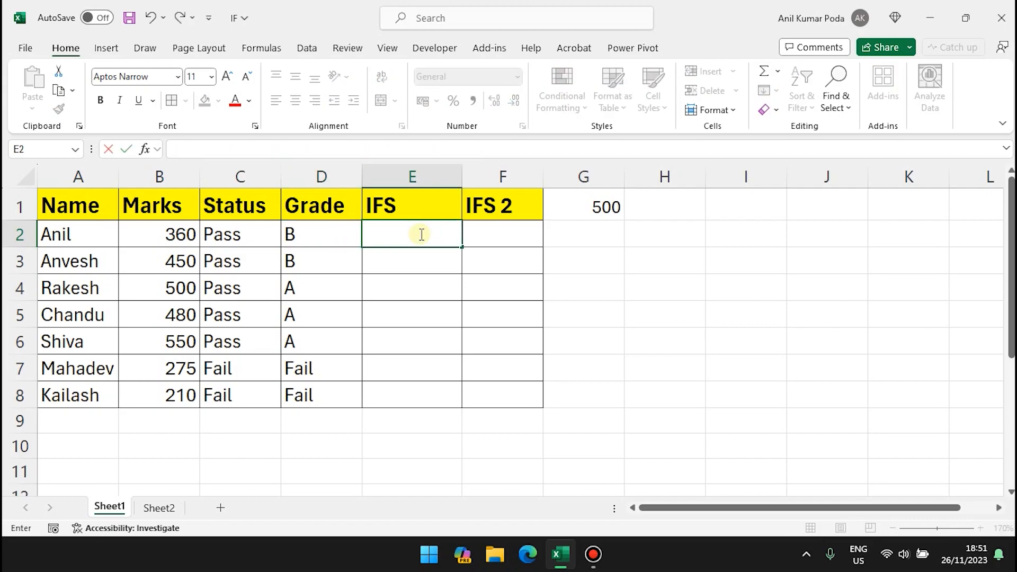
{"action": "type", "text": "="}
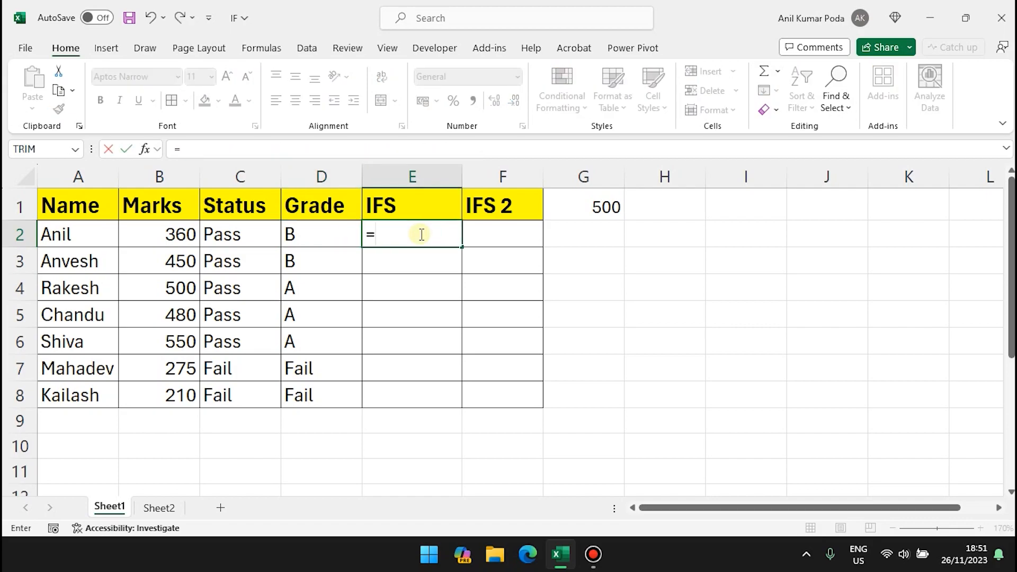
{"action": "type", "text": "ifs"}
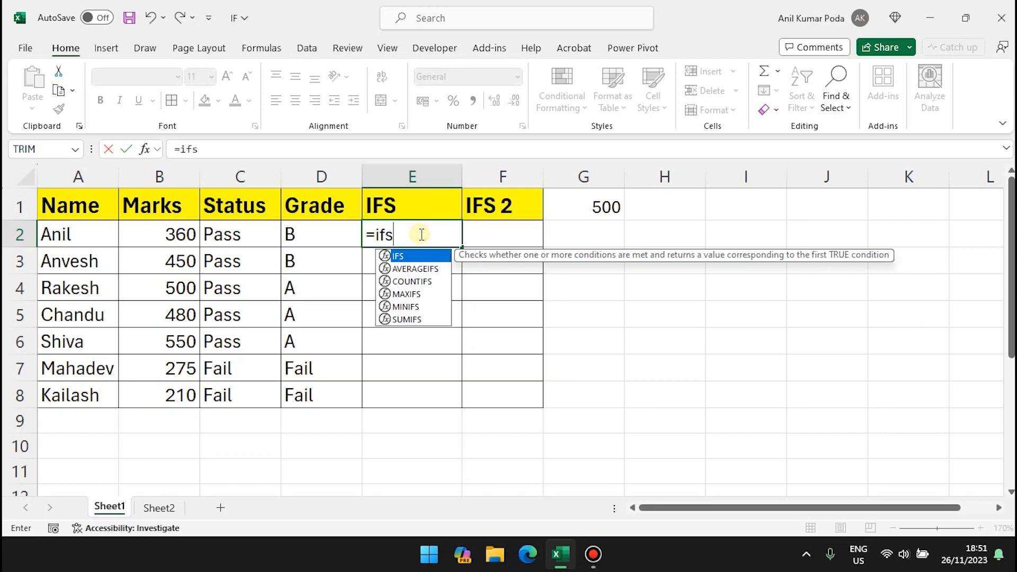
{"action": "double_click", "coordinate": [409, 257]}
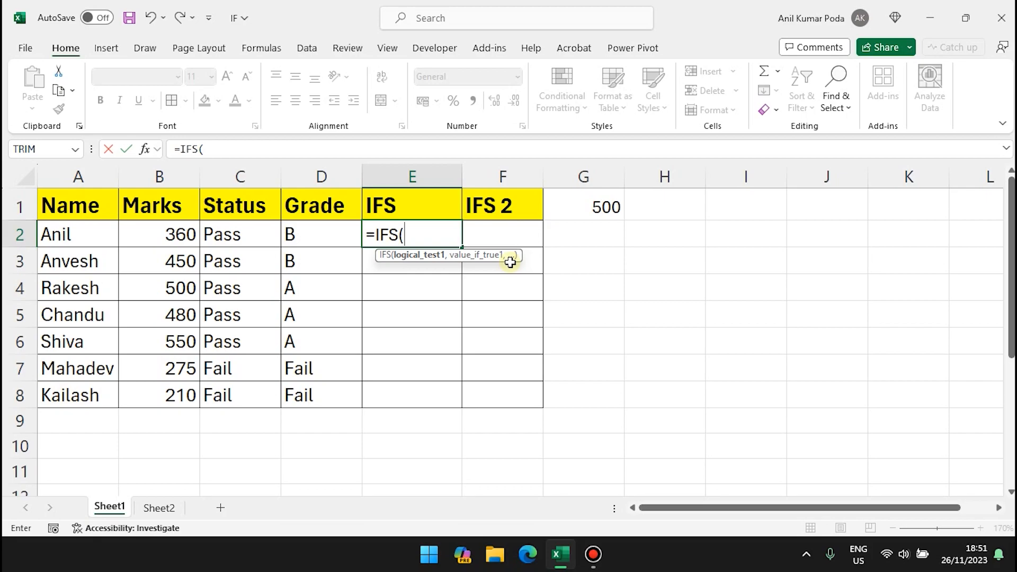
{"action": "left_click", "coordinate": [273, 148]}
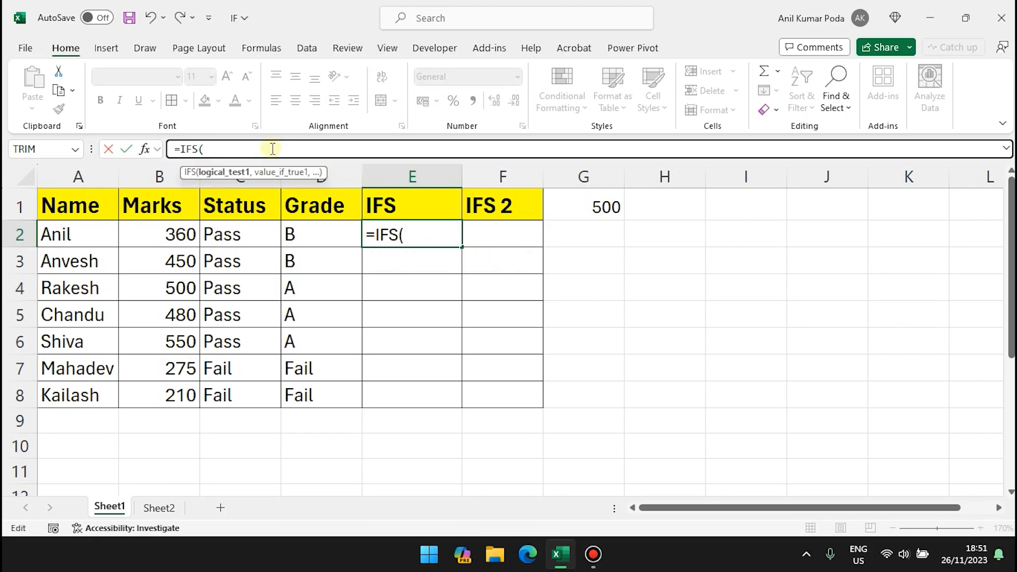
{"action": "left_click", "coordinate": [178, 238]}
{"action": "type", "text": ">"}
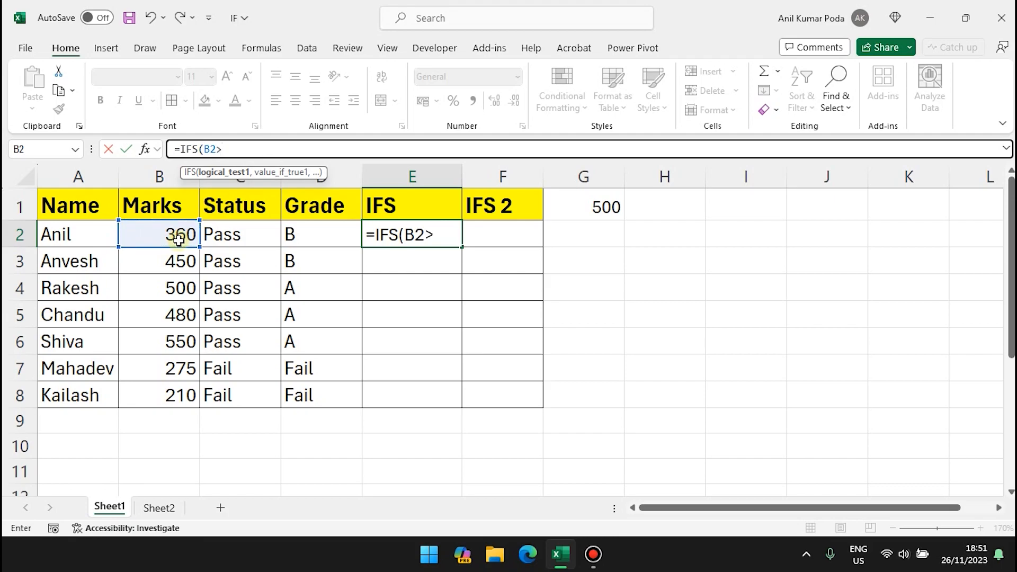
{"action": "type", "text": "450,\"A\""}
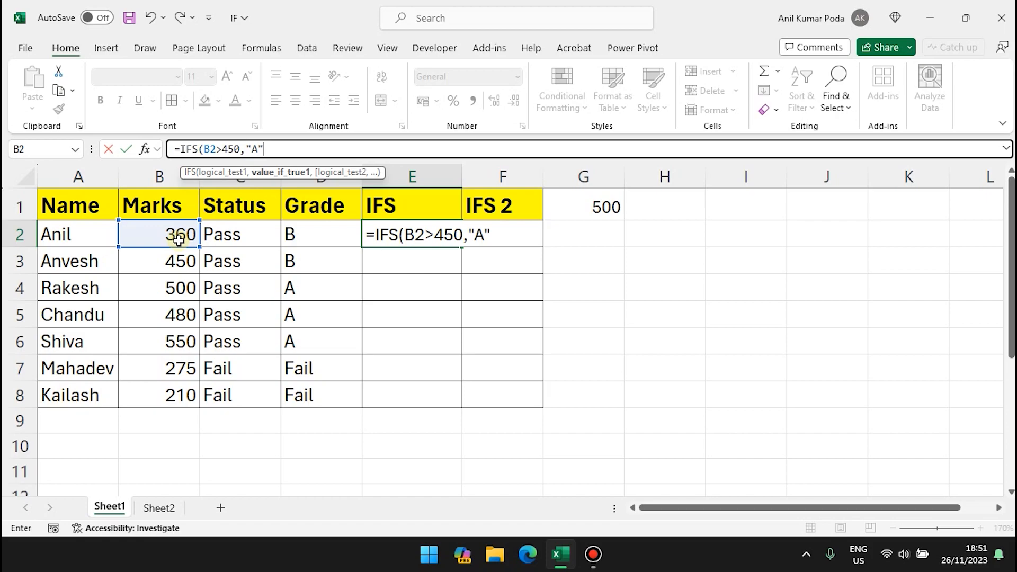
{"action": "type", "text": ","}
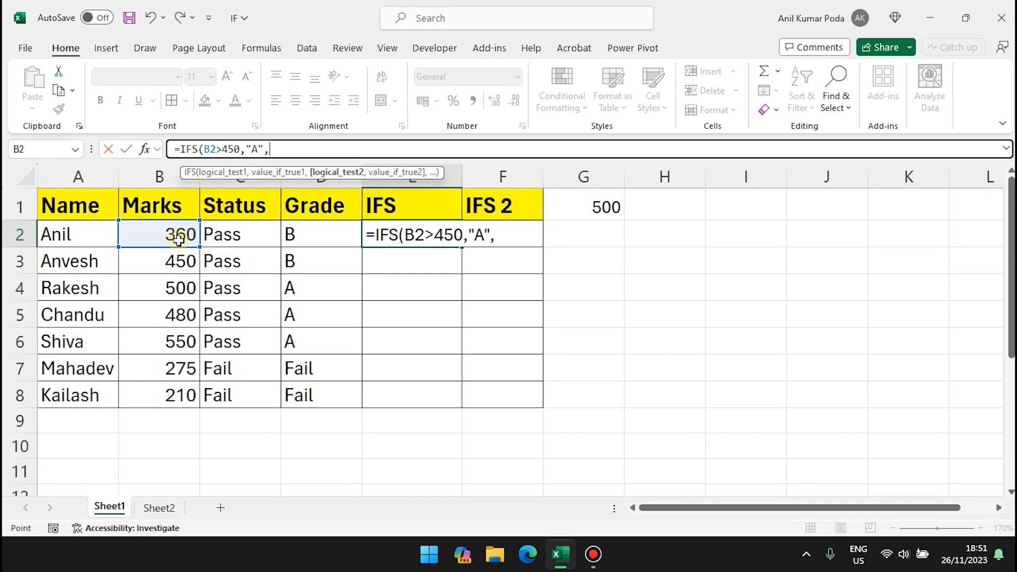
Step: Add two further conditions to the IFS formula: B2>350 returning "B" and B2>275 returning "C"
{"action": "left_click", "coordinate": [178, 238]}
{"action": "type", "text": ">"}
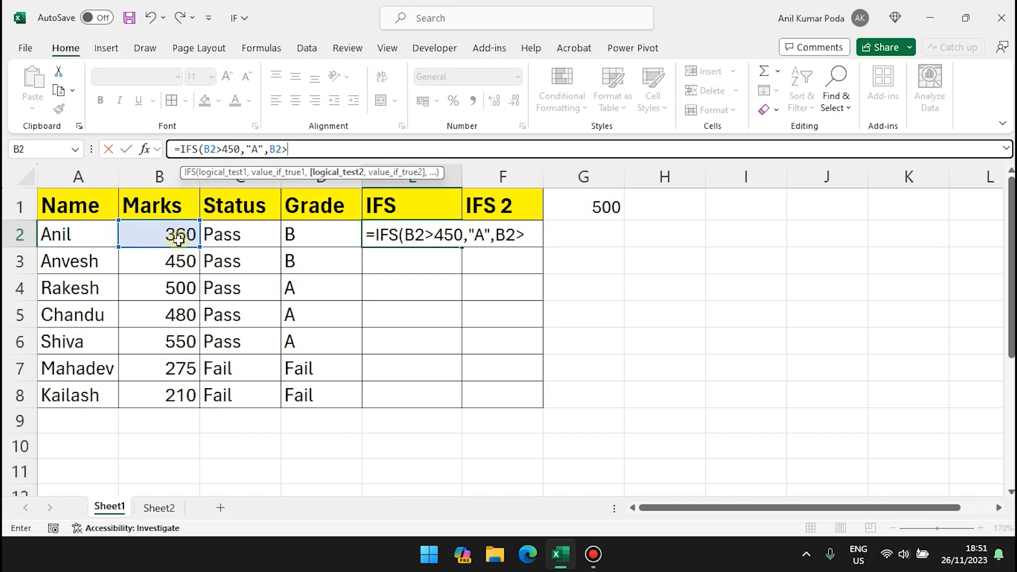
{"action": "type", "text": "350,\"B"}
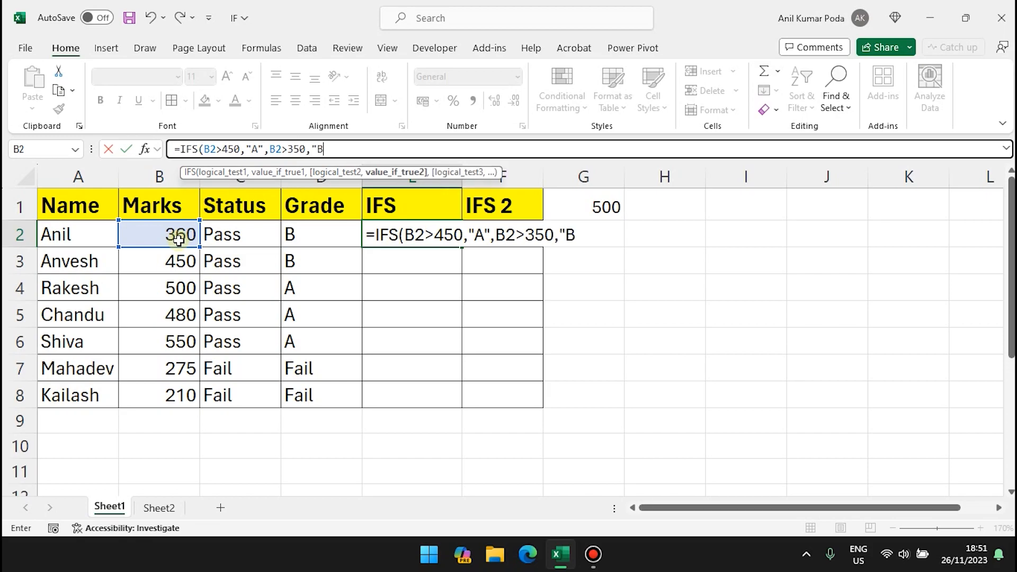
{"action": "type", "text": "\","}
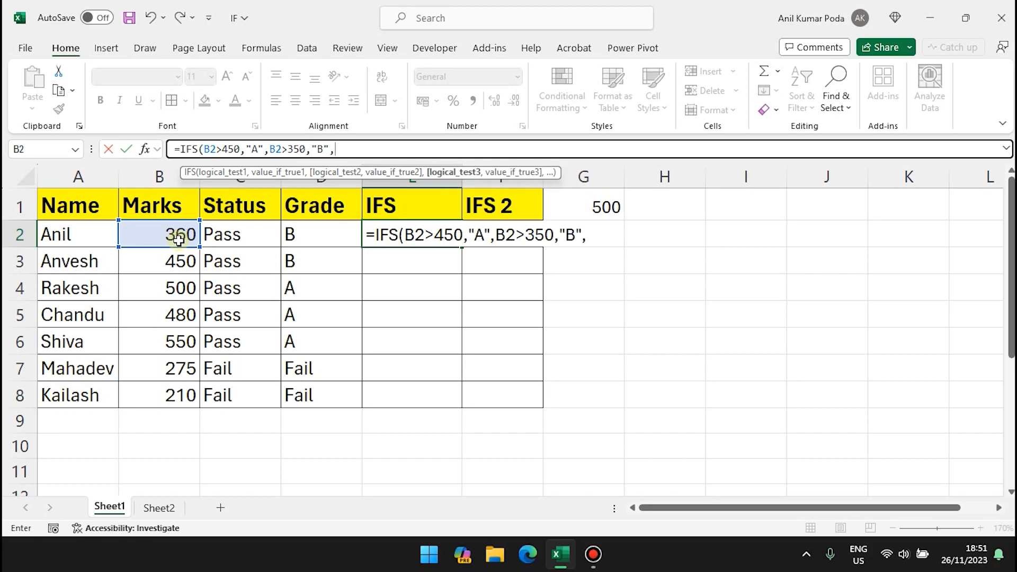
{"action": "left_click", "coordinate": [178, 239]}
{"action": "type", "text": ">275"}
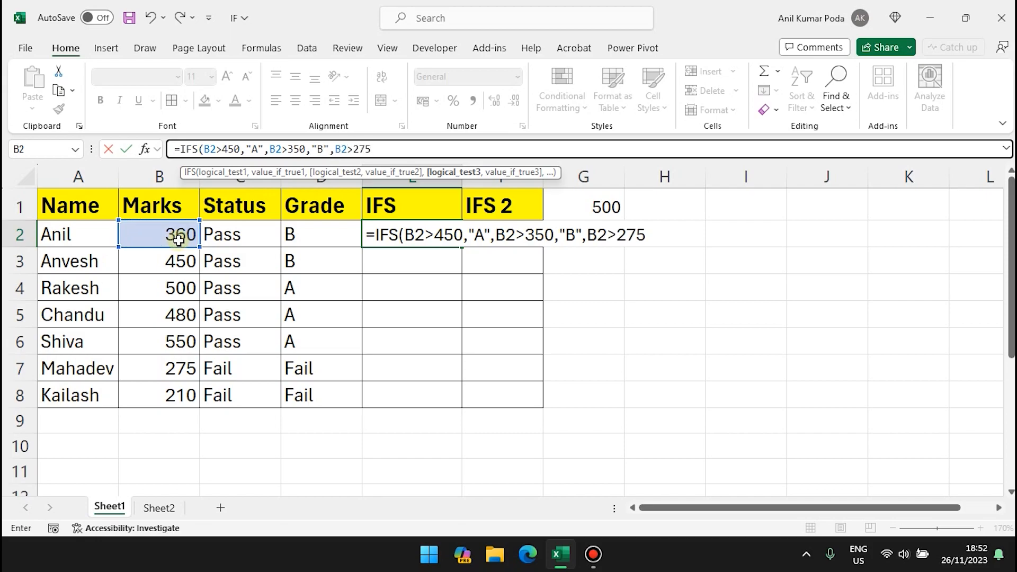
{"action": "type", "text": ","}
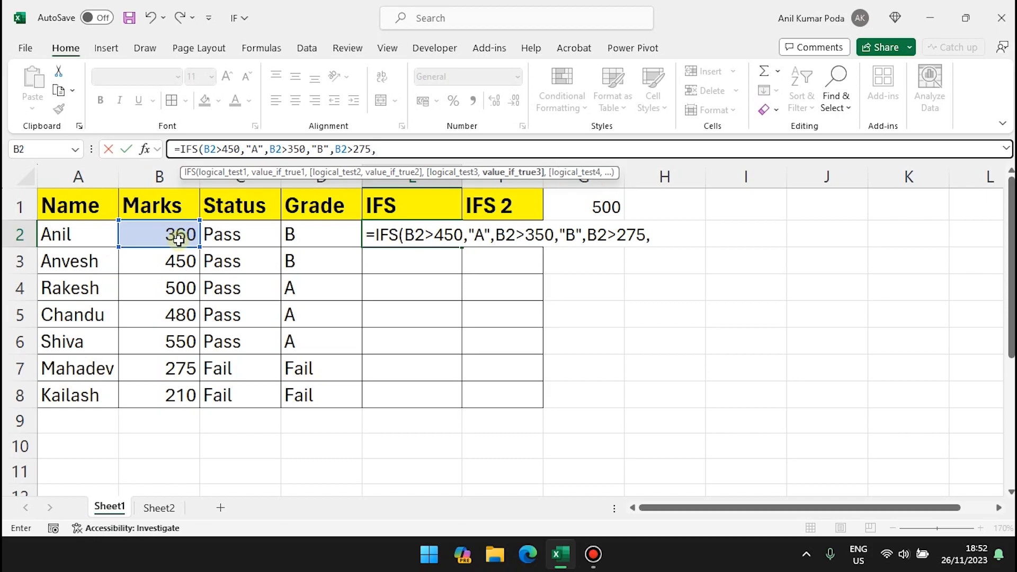
{"action": "type", "text": "\"C\","}
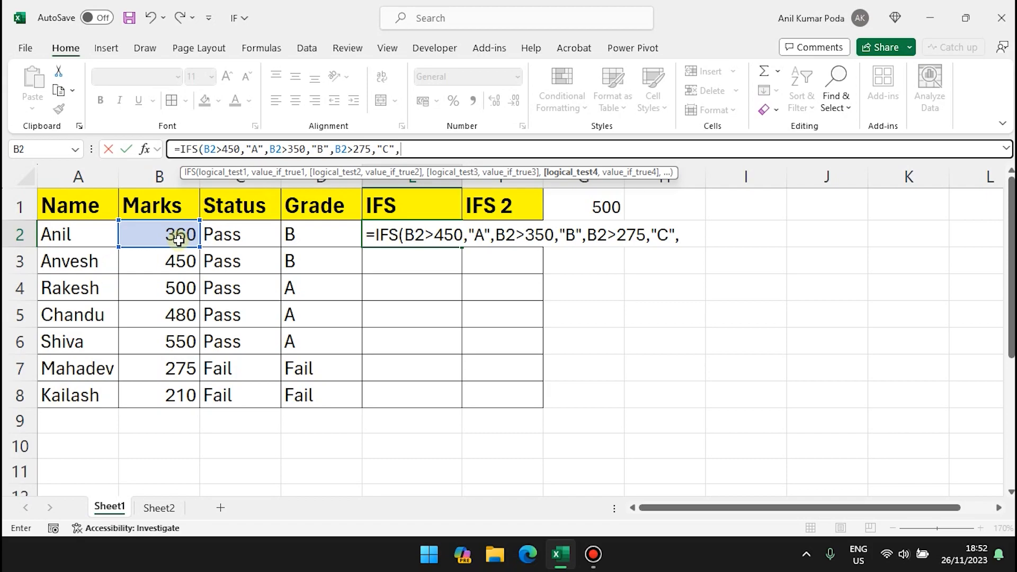
Step: Complete the E2 formula with B2<=275 returning "Fail", and copy it down through E8
{"action": "left_click", "coordinate": [179, 240]}
{"action": "type", "text": "<="}
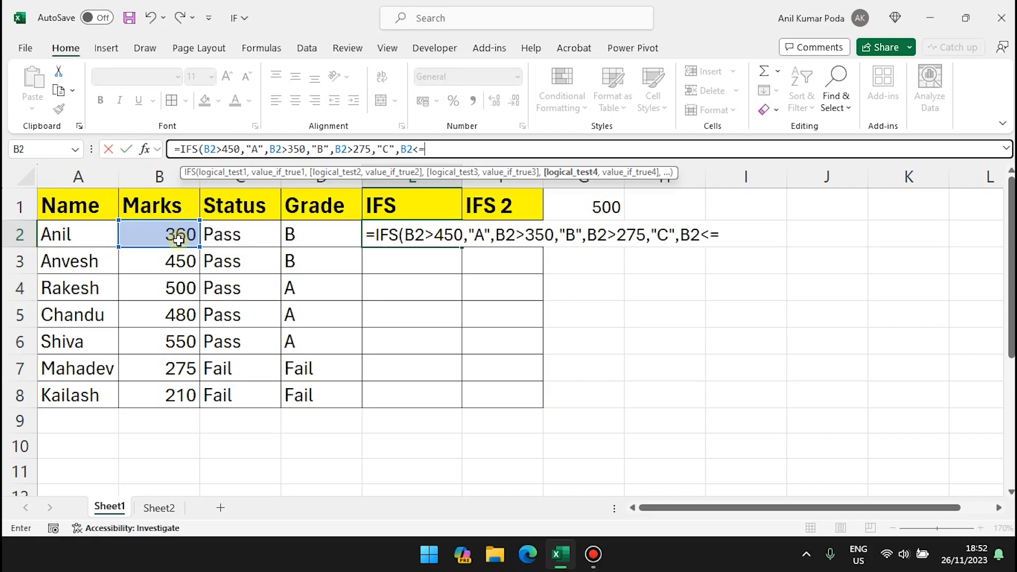
{"action": "type", "text": "275,\"Fail\")"}
{"action": "key", "text": "Return"}
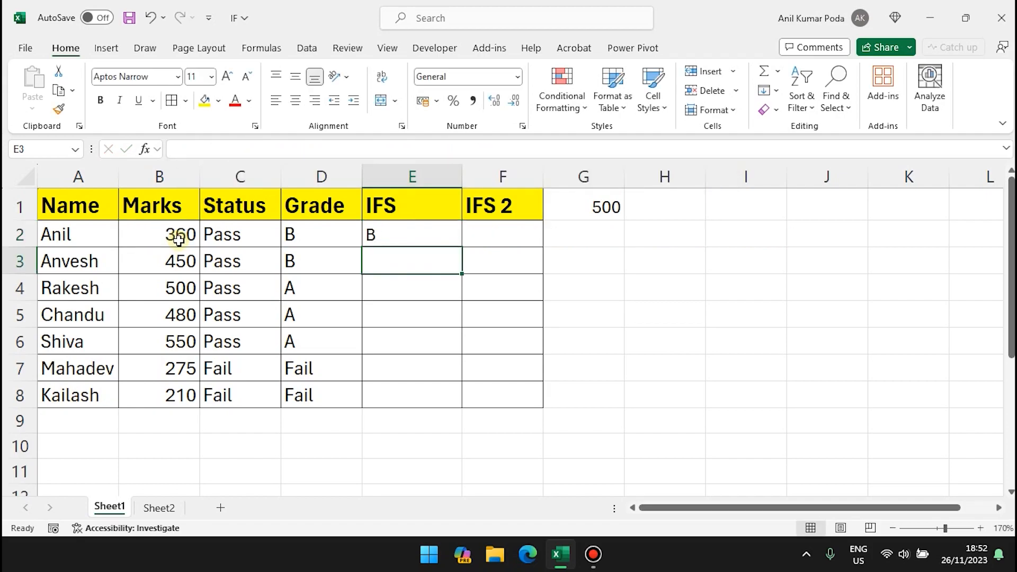
{"action": "left_click", "coordinate": [431, 232]}
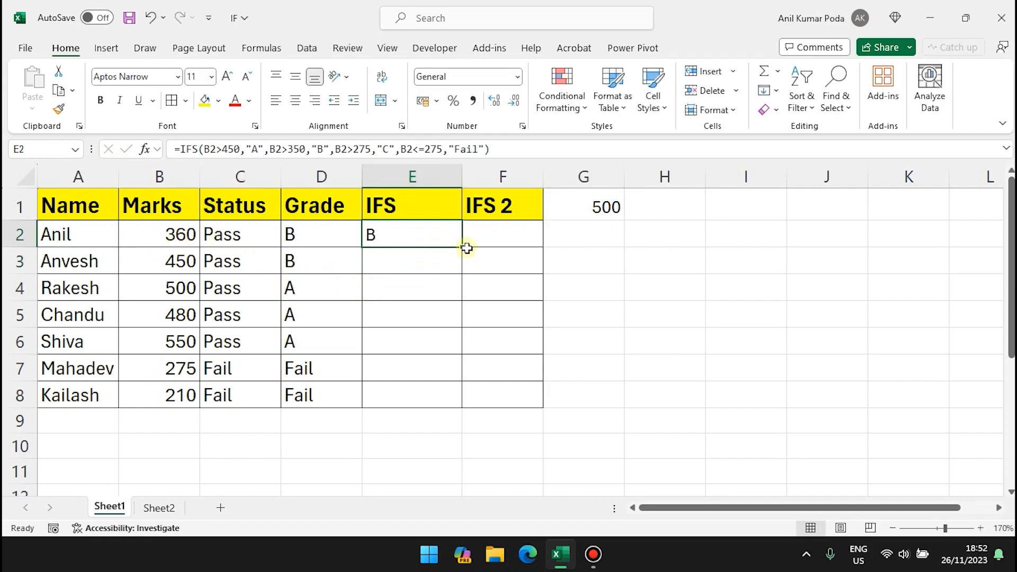
{"action": "left_click_drag", "start_coordinate": [461, 247], "coordinate": [457, 397]}
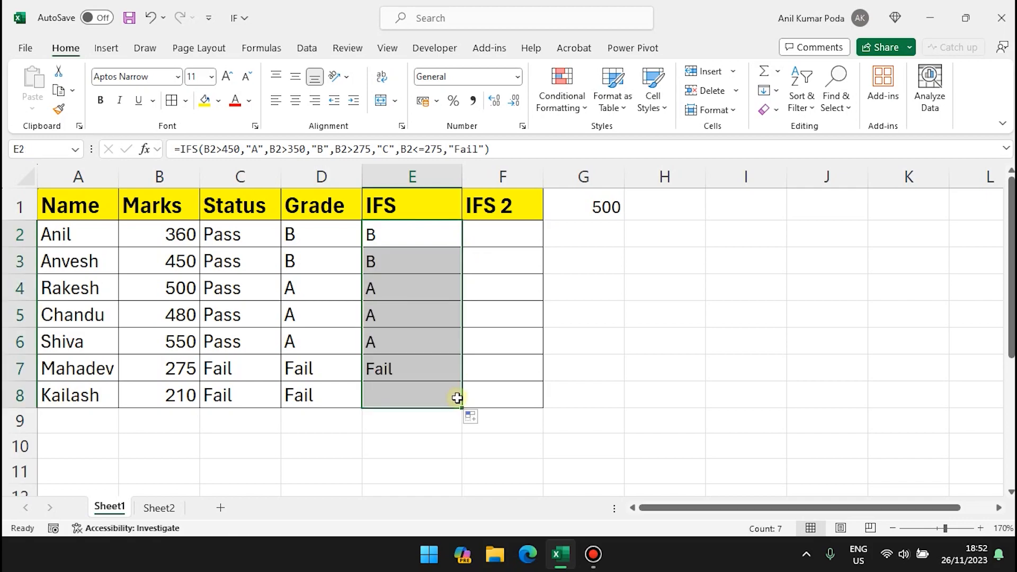
Step: Replace the last condition, B2<=275, in E2's IFS formula with TRUE, and fill the formula down through E8
{"action": "left_click", "coordinate": [307, 231]}
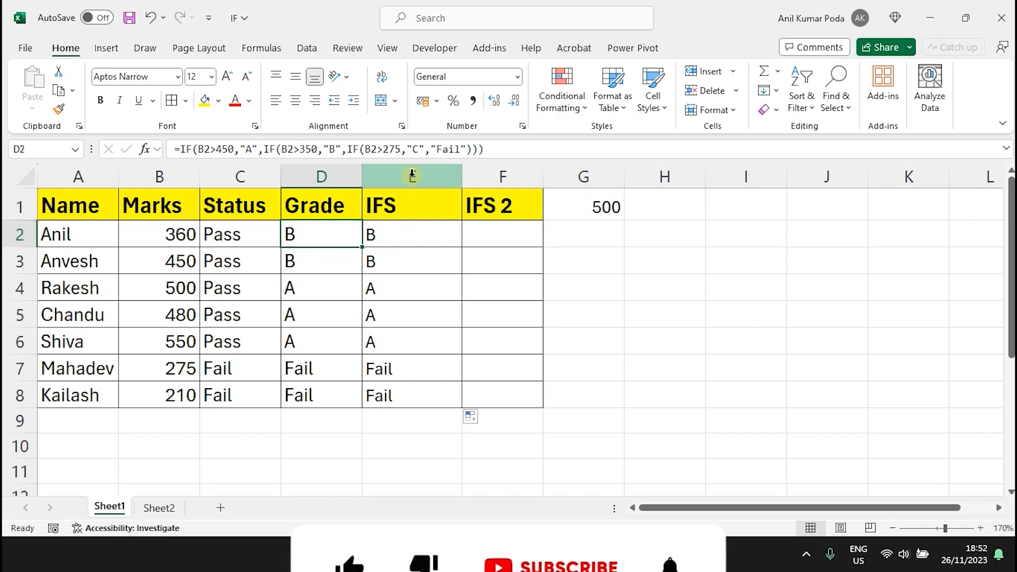
{"action": "left_click", "coordinate": [401, 240]}
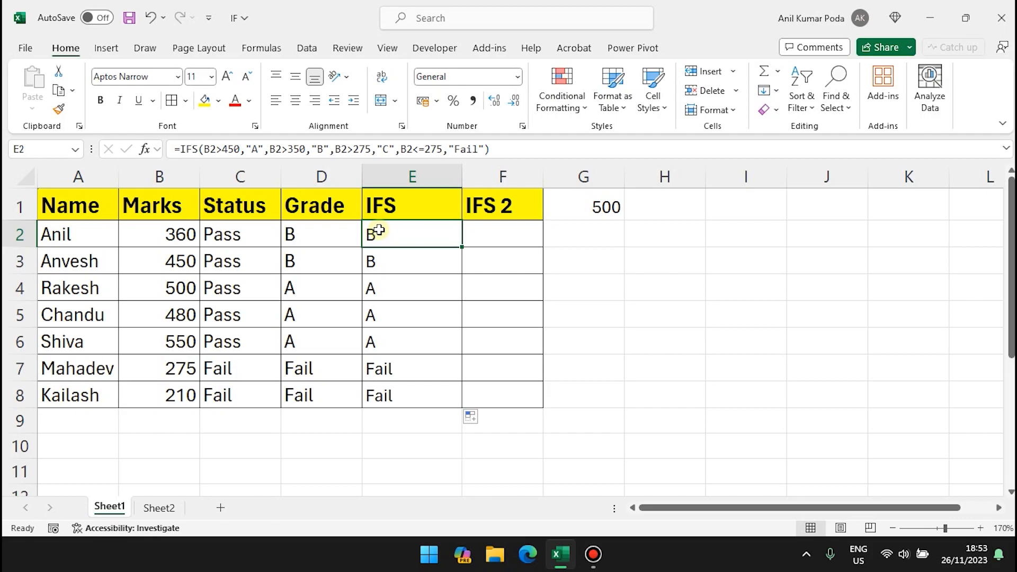
{"action": "left_click", "coordinate": [443, 149]}
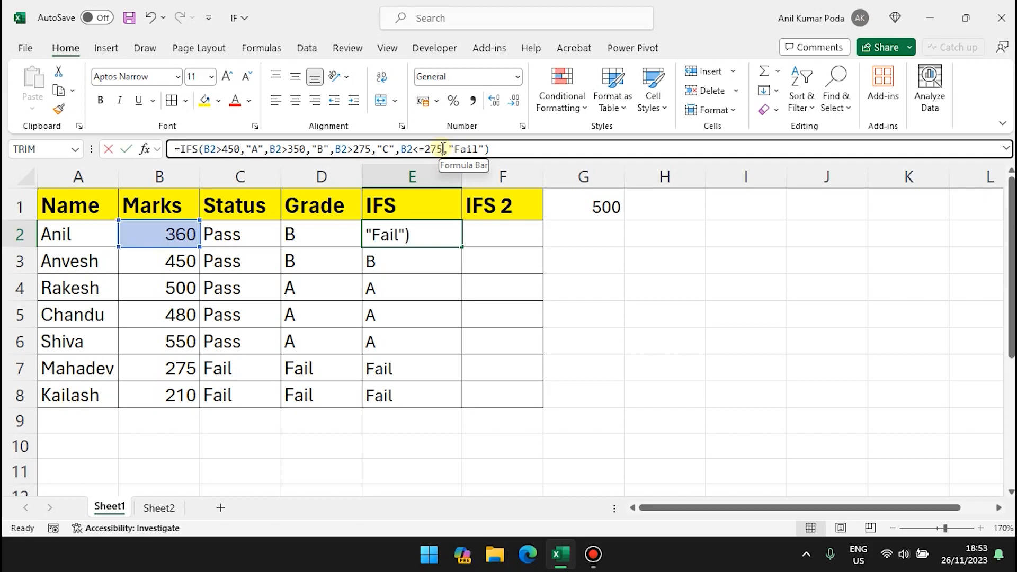
{"action": "key", "text": "BackSpace"}
{"action": "key", "text": "BackSpace"}
{"action": "key", "text": "BackSpace"}
{"action": "key", "text": "BackSpace"}
{"action": "key", "text": "BackSpace"}
{"action": "key", "text": "BackSpace"}
{"action": "key", "text": "BackSpace"}
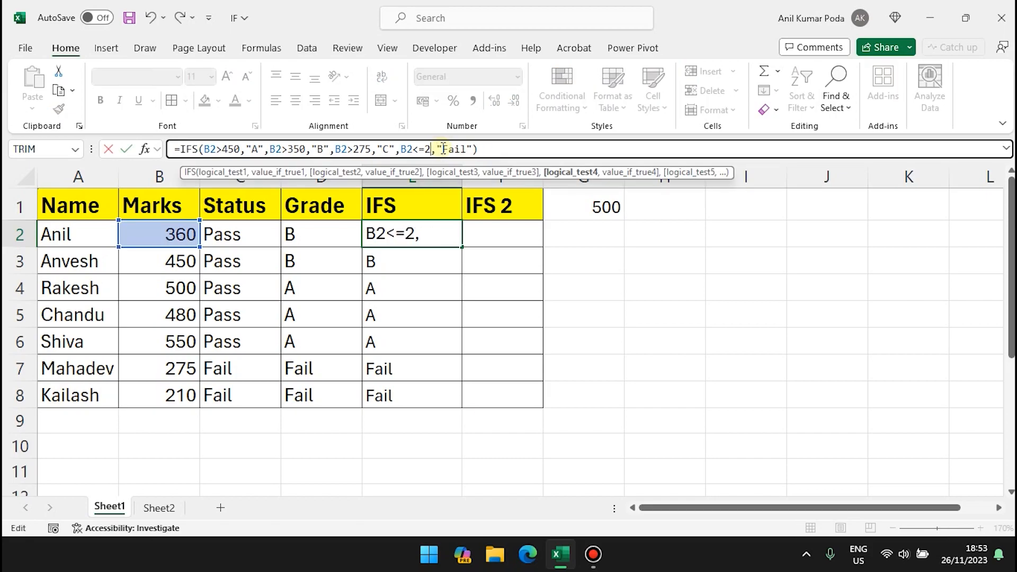
{"action": "type", "text": "TRUE"}
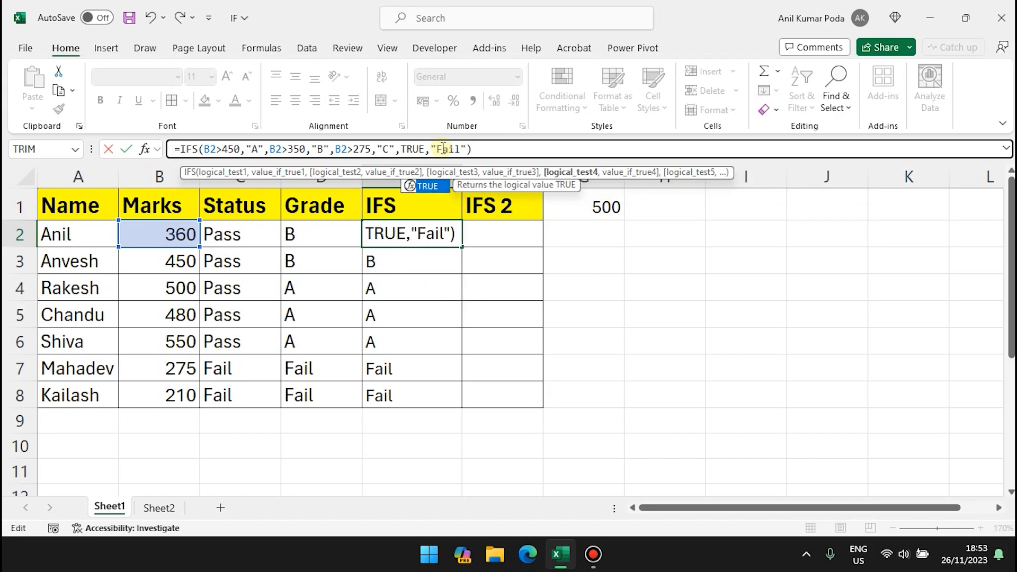
{"action": "key", "text": "Return"}
{"action": "left_click", "coordinate": [459, 235]}
{"action": "left_click_drag", "start_coordinate": [461, 246], "coordinate": [453, 408]}
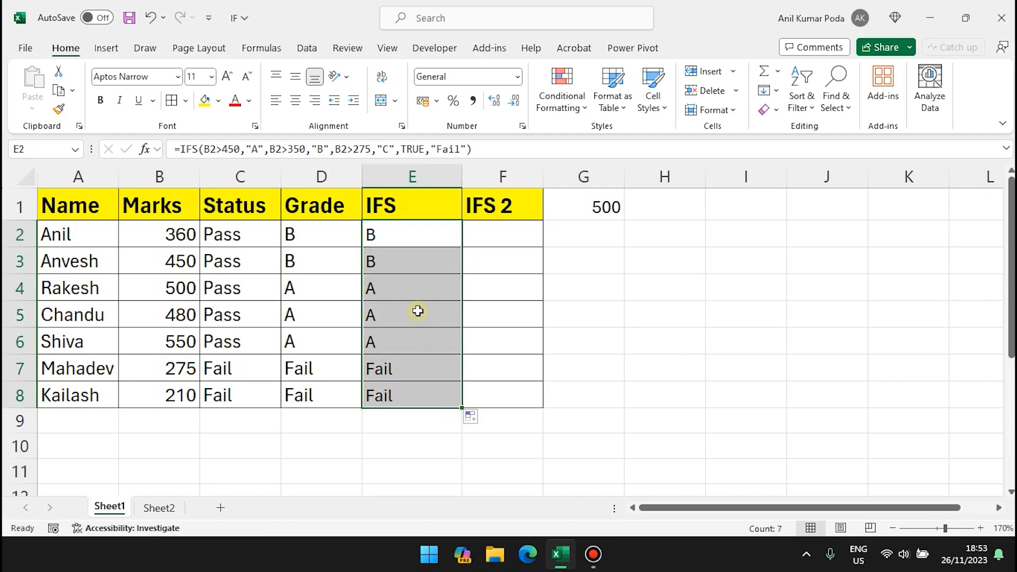
Step: Replace the first condition, B2>450, in E2's IFS formula with TRUE
{"action": "left_click", "coordinate": [404, 229]}
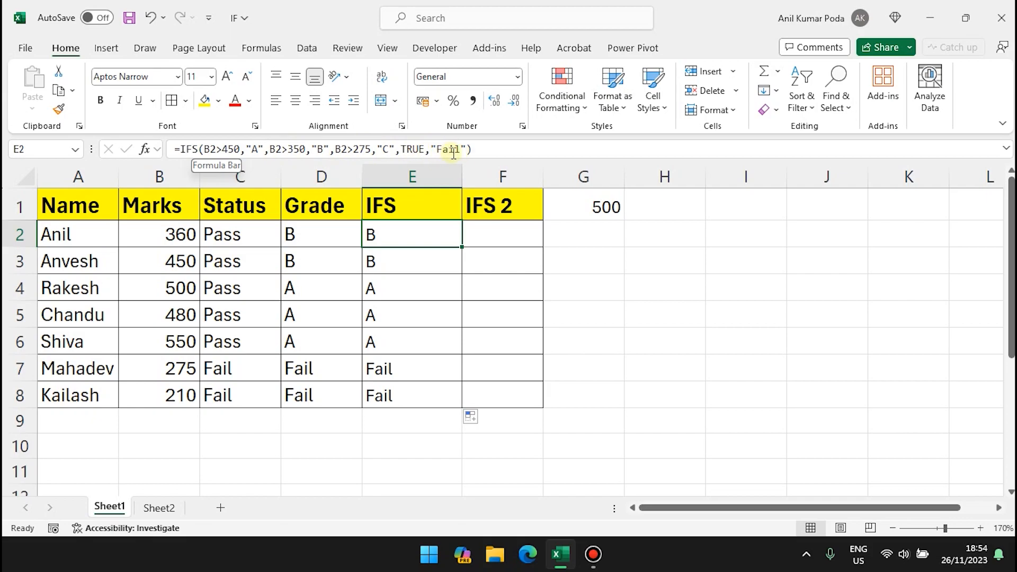
{"action": "left_click", "coordinate": [240, 148]}
{"action": "key", "text": "BackSpace"}
{"action": "key", "text": "BackSpace"}
{"action": "key", "text": "BackSpace"}
{"action": "key", "text": "BackSpace"}
{"action": "key", "text": "BackSpace"}
{"action": "key", "text": "BackSpace"}
{"action": "type", "text": "TRUE"}
{"action": "key", "text": "Return"}
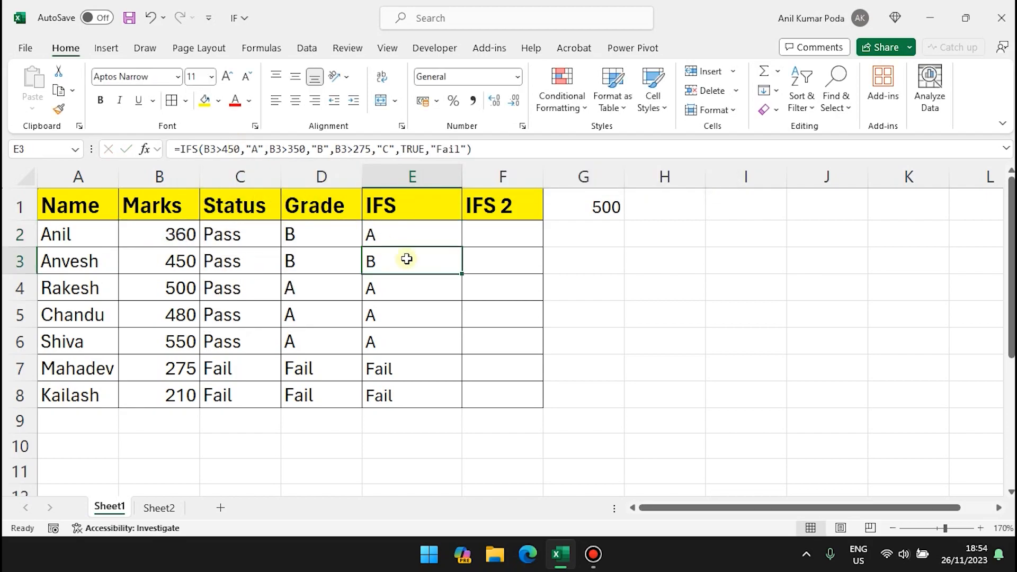
Step: Fill E2's revised formula down through E8, and undo that fill
{"action": "left_click", "coordinate": [381, 244]}
{"action": "left_click_drag", "start_coordinate": [461, 246], "coordinate": [451, 404]}
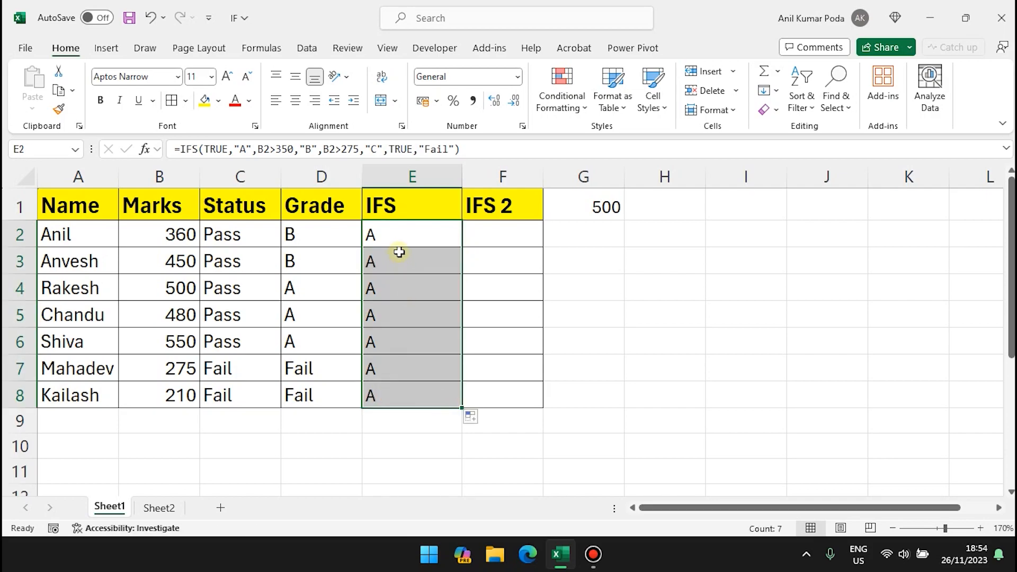
{"action": "left_click", "coordinate": [397, 235]}
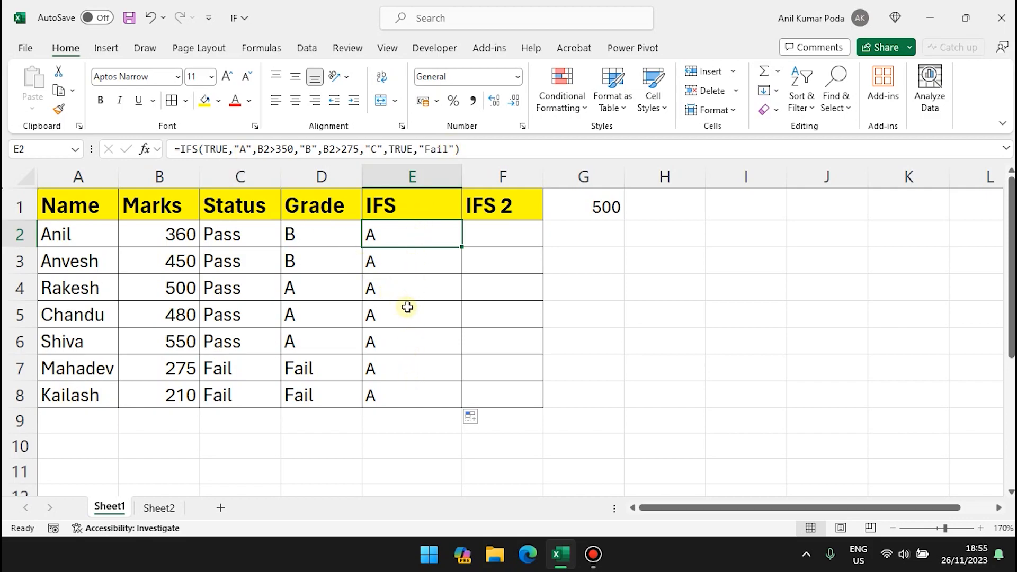
{"action": "key", "text": "ctrl+z"}
Step: Start an IFS formula in F2 testing whether B2 is greater than the absolute reference $G$1
{"action": "left_click", "coordinate": [501, 237]}
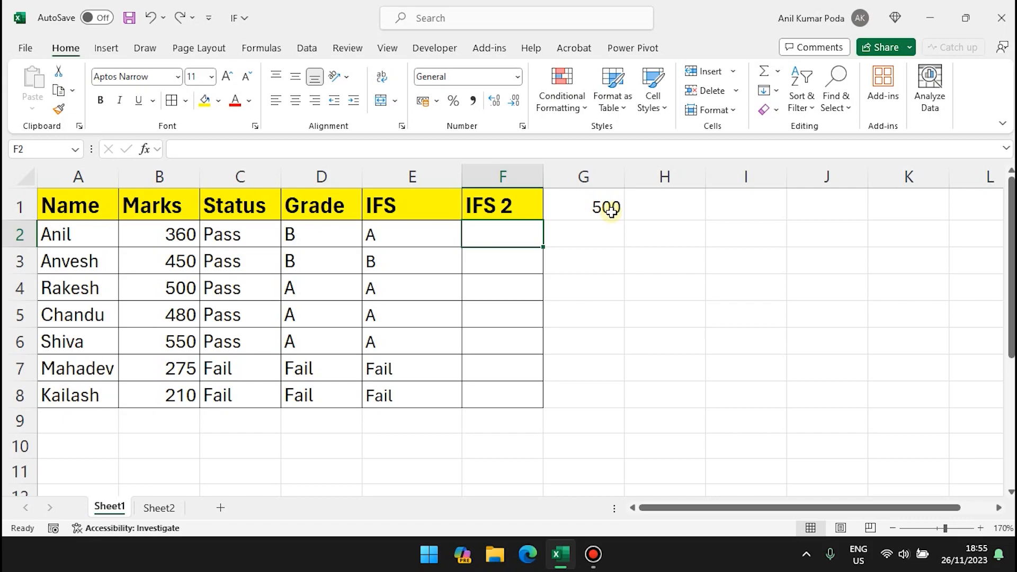
{"action": "type", "text": "=ifs"}
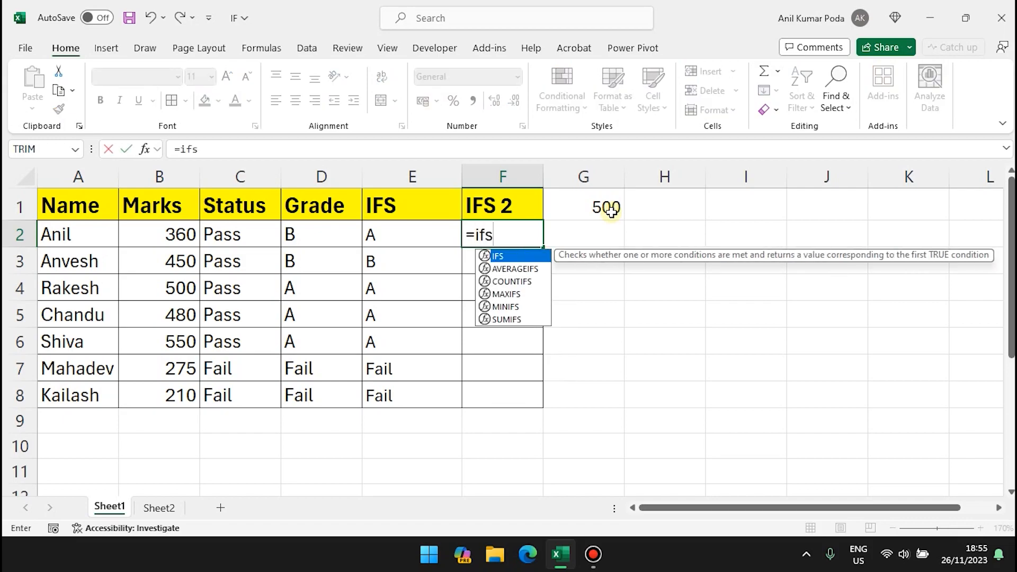
{"action": "key", "text": "Tab"}
{"action": "left_click", "coordinate": [172, 236]}
{"action": "type", "text": ">"}
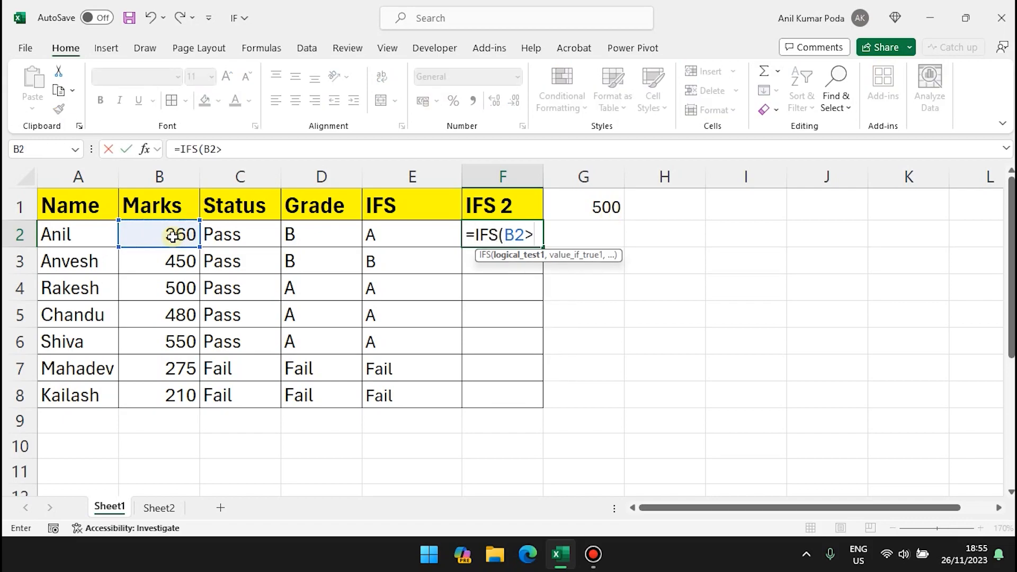
{"action": "left_click", "coordinate": [590, 206]}
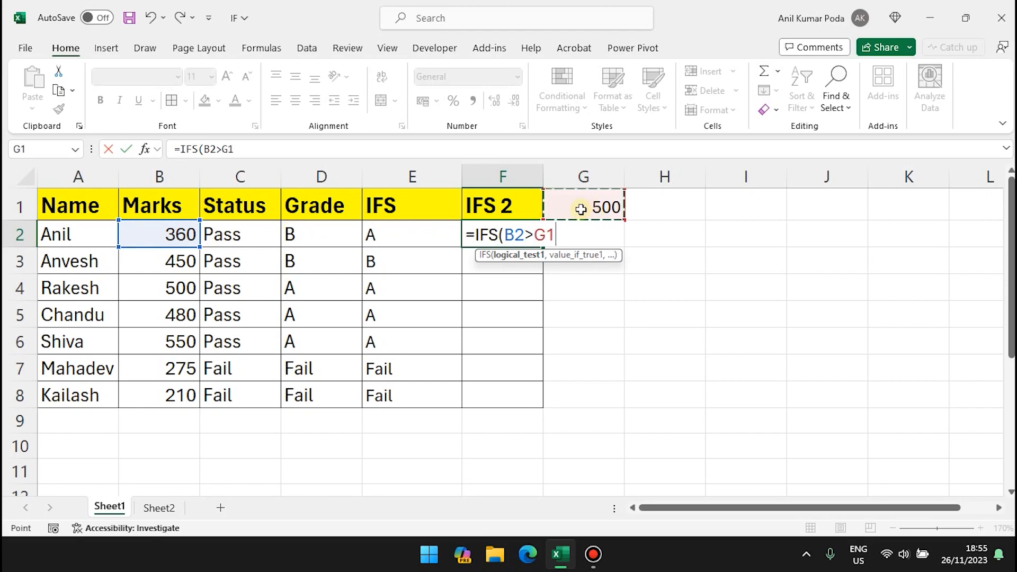
{"action": "left_click", "coordinate": [229, 150]}
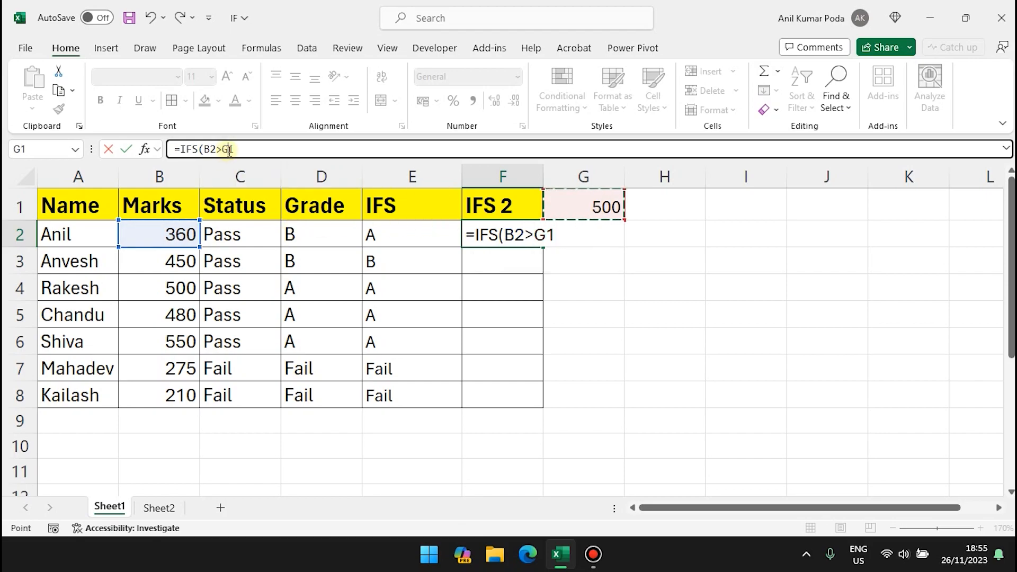
{"action": "key", "text": "F4"}
{"action": "key", "text": "F4"}
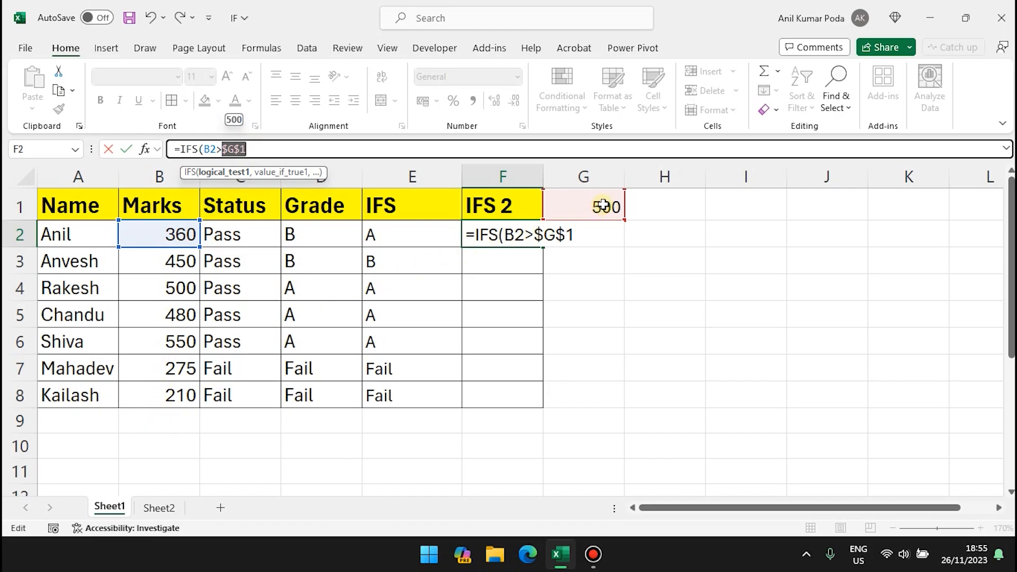
Step: Complete F2's IFS formula with "Topper" for the first condition and B2<500 returning "Avg"
{"action": "left_click", "coordinate": [331, 145]}
{"action": "type", "text": ",\"Topper\",B2)"}
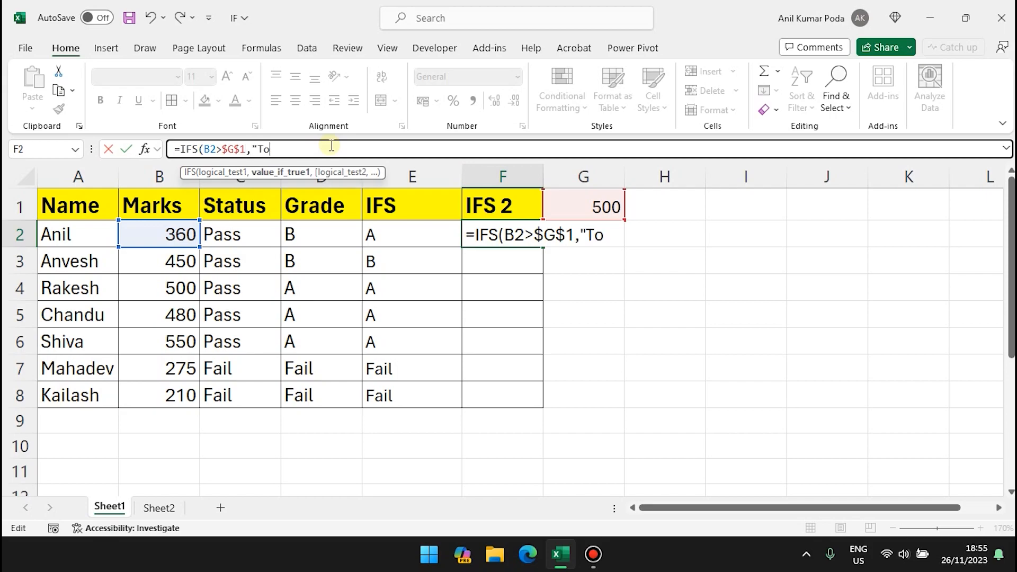
{"action": "key", "text": "Left"}
{"action": "left_click", "coordinate": [169, 236]}
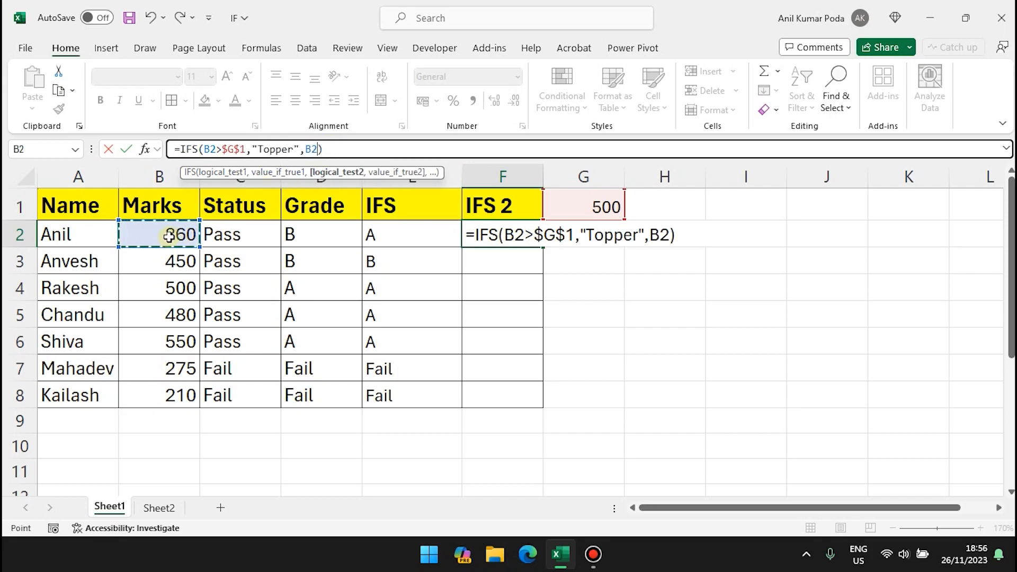
{"action": "type", "text": "<500"}
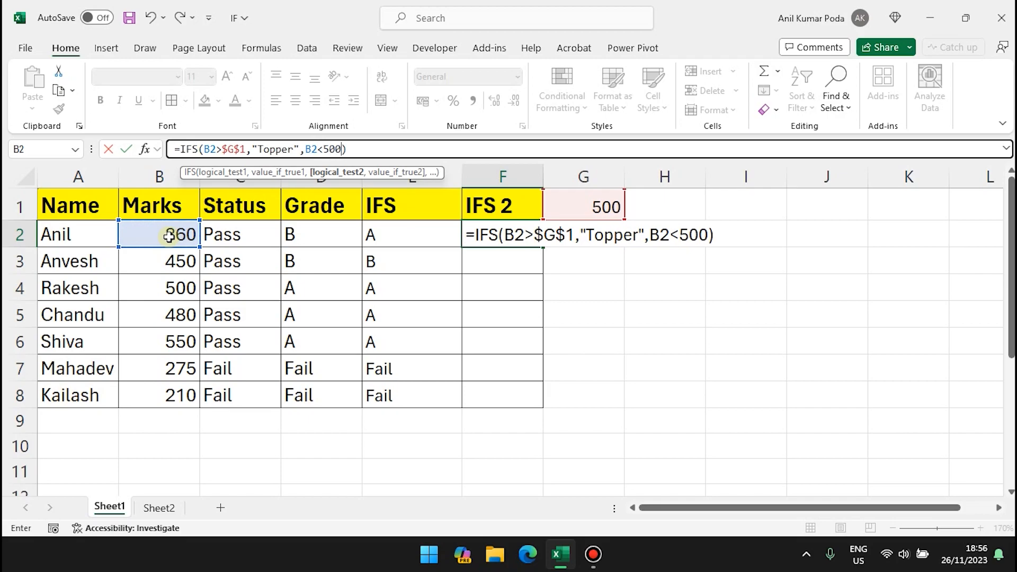
{"action": "type", "text": ","}
{"action": "type", "text": "\"Avg"}
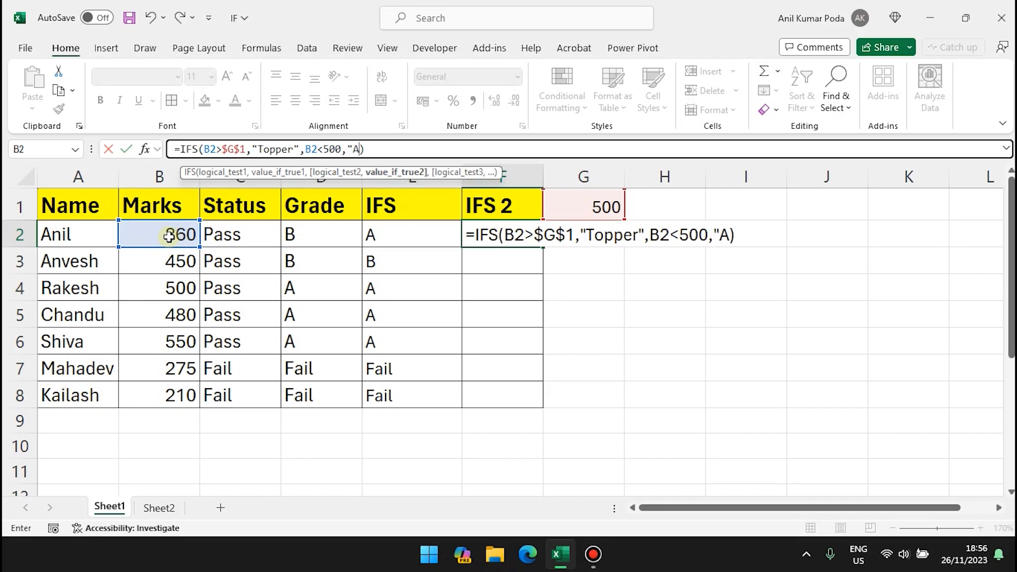
{"action": "type", "text": "\""}
{"action": "key", "text": "Return"}
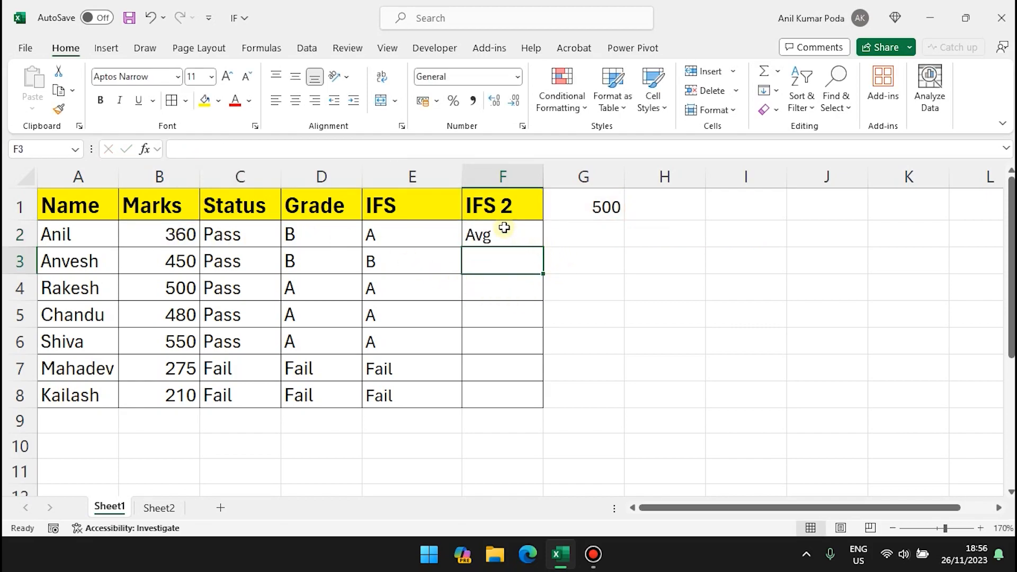
Step: Fill F2's two-condition IFS formula down through F8 and inspect the copied formula in F4
{"action": "left_click", "coordinate": [479, 235]}
{"action": "left_click_drag", "start_coordinate": [545, 247], "coordinate": [550, 407]}
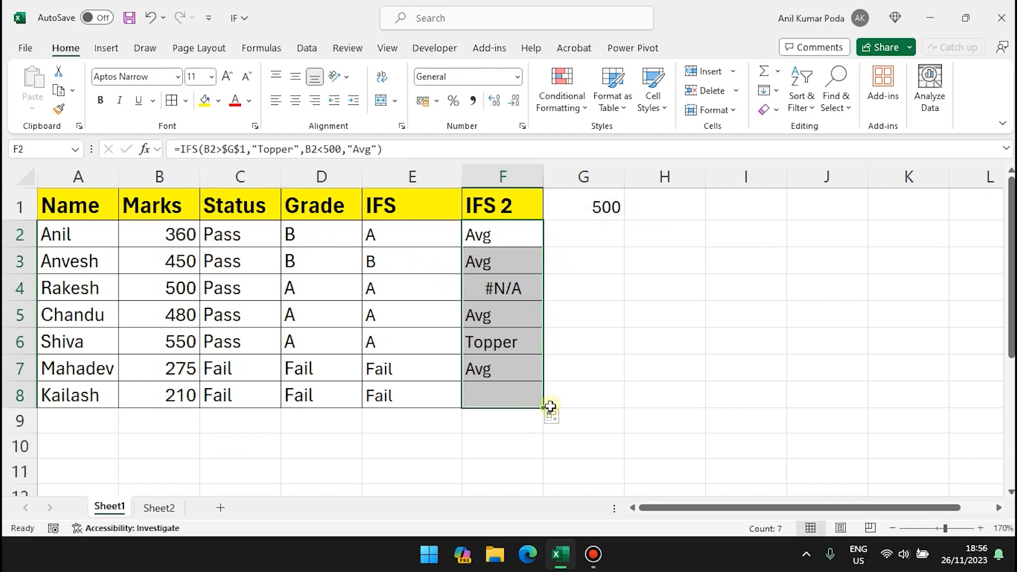
{"action": "left_click", "coordinate": [561, 408]}
{"action": "left_click", "coordinate": [509, 291]}
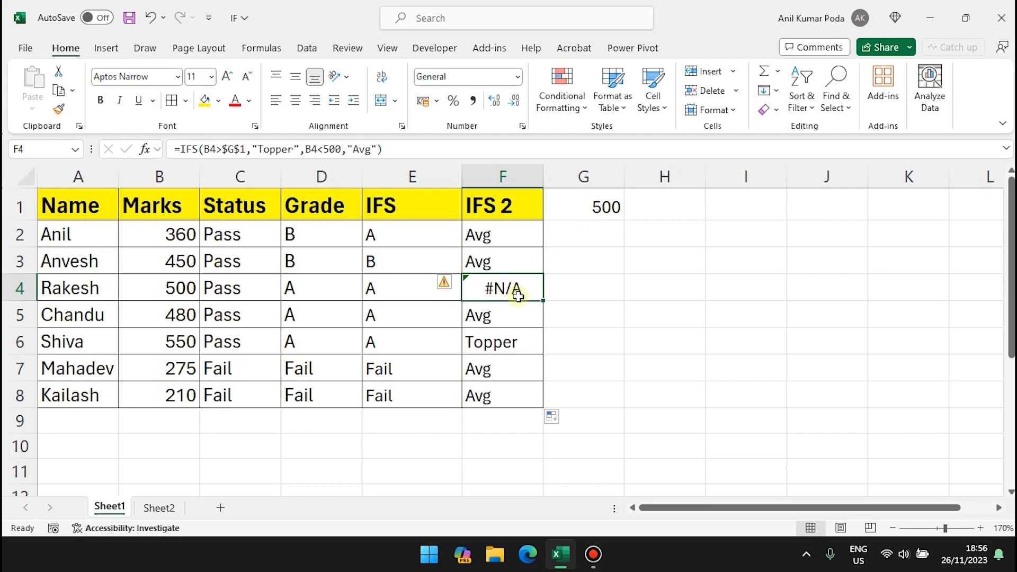
Step: Add a TRUE condition returning "Same" to F2's IFS formula, and fill the formula down through F8
{"action": "left_click", "coordinate": [506, 234]}
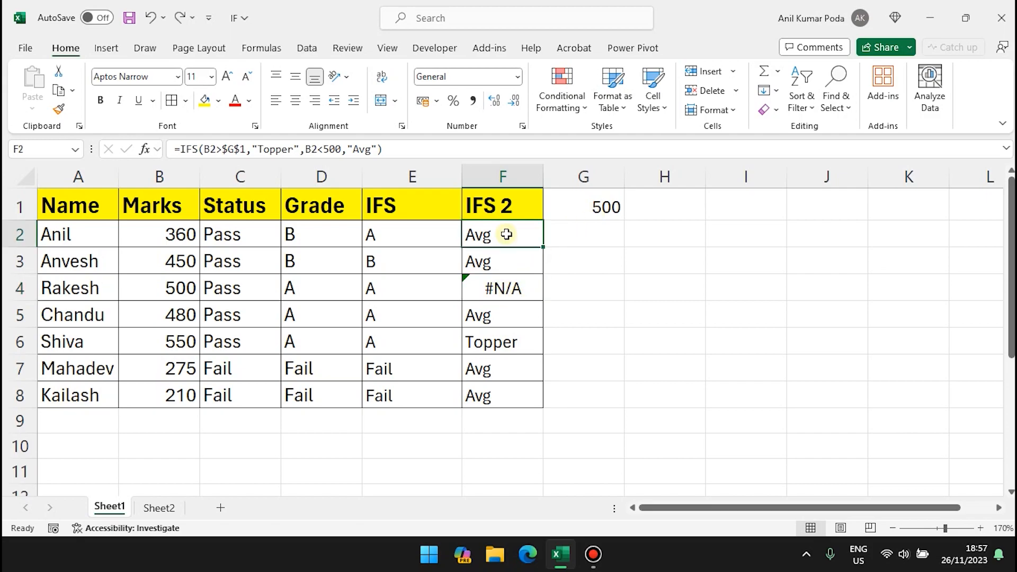
{"action": "left_click", "coordinate": [377, 148]}
{"action": "type", "text": ",T"}
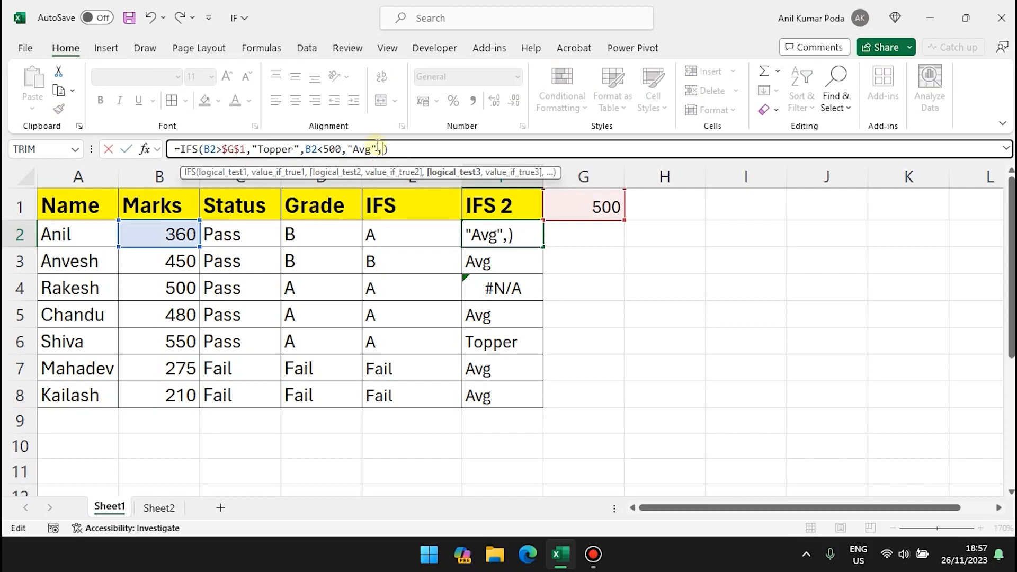
{"action": "type", "text": "RUE,"}
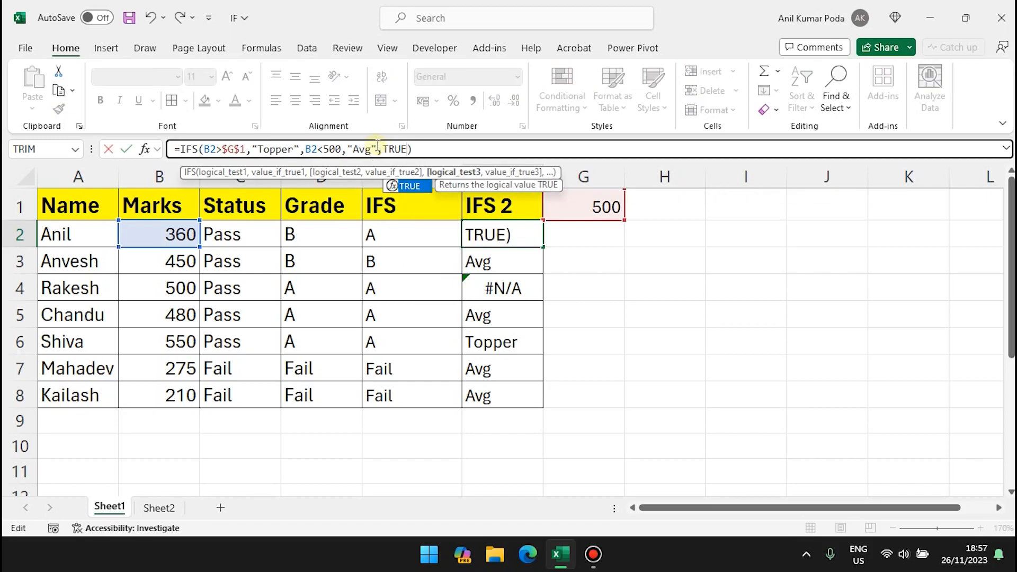
{"action": "type", "text": "\""}
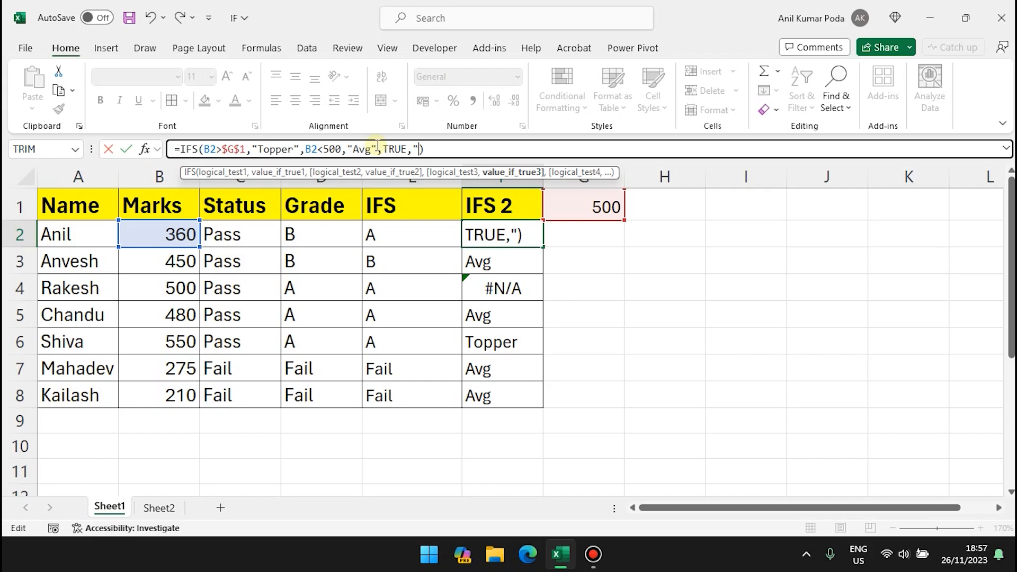
{"action": "type", "text": "Same\""}
{"action": "key", "text": "ctrl+Return"}
{"action": "left_click_drag", "start_coordinate": [543, 246], "coordinate": [547, 405]}
{"action": "left_click", "coordinate": [504, 288]}
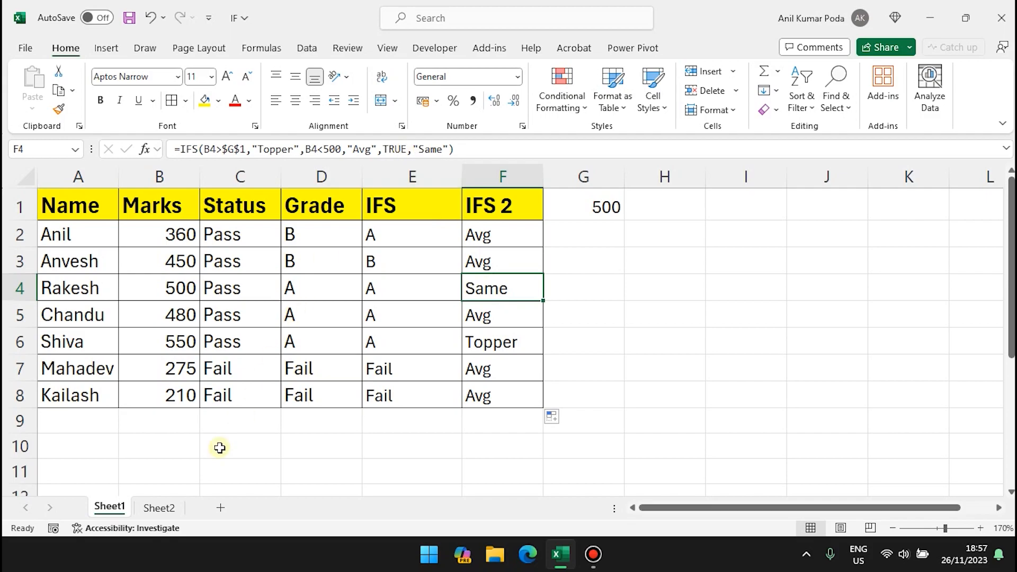
Step: On Sheet2, start an IFS formula in B2 that returns "Fruits" when A2="Grapes"
{"action": "left_click", "coordinate": [159, 510]}
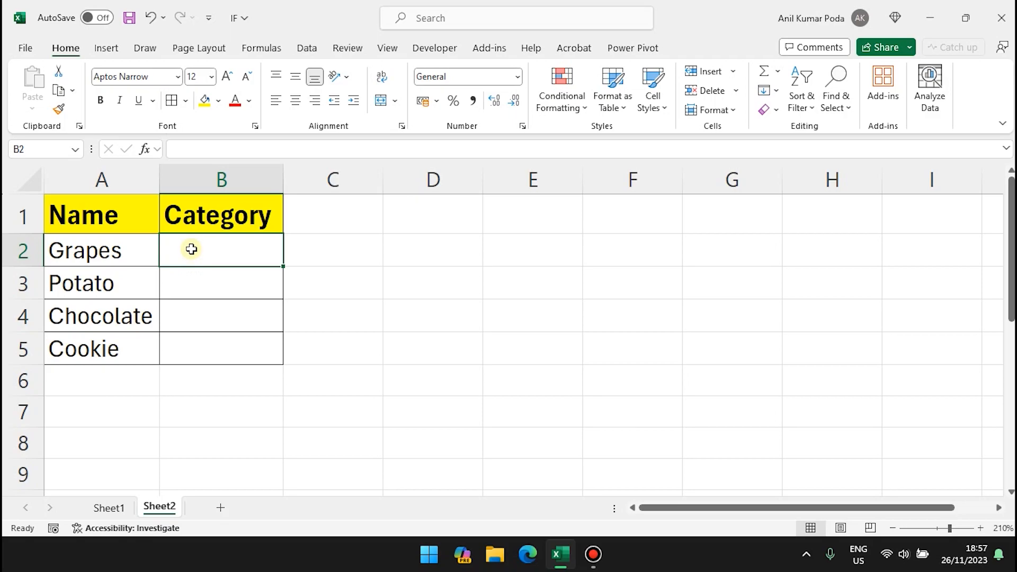
{"action": "type", "text": "=i"}
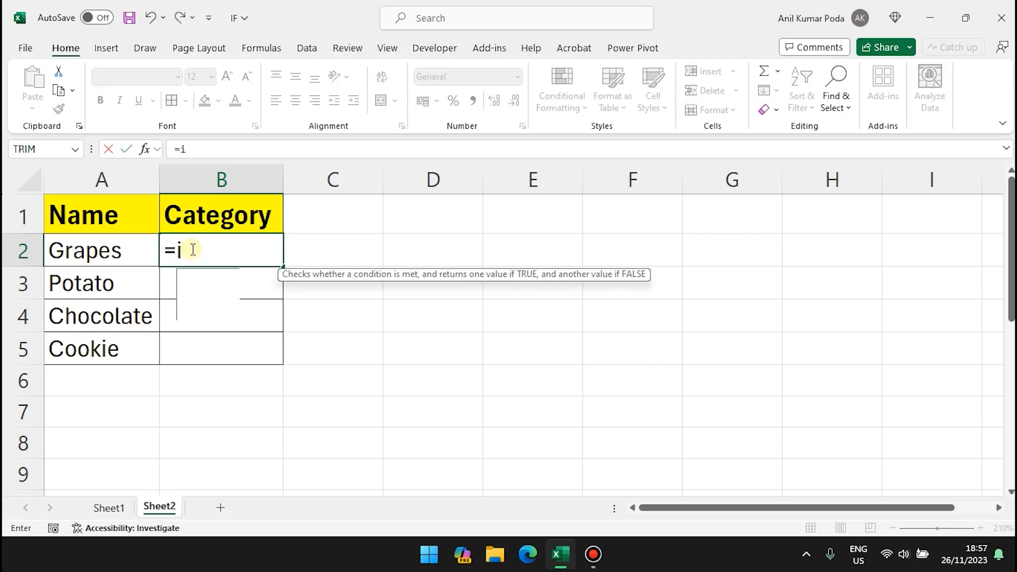
{"action": "type", "text": "fs"}
{"action": "key", "text": "Tab"}
{"action": "left_click", "coordinate": [119, 250]}
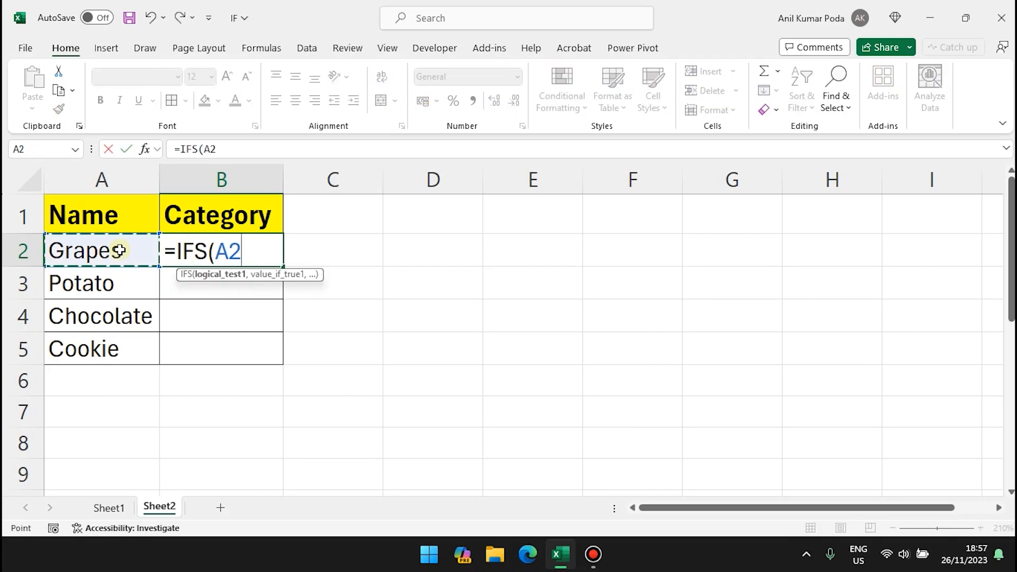
{"action": "type", "text": "=\"Gr"}
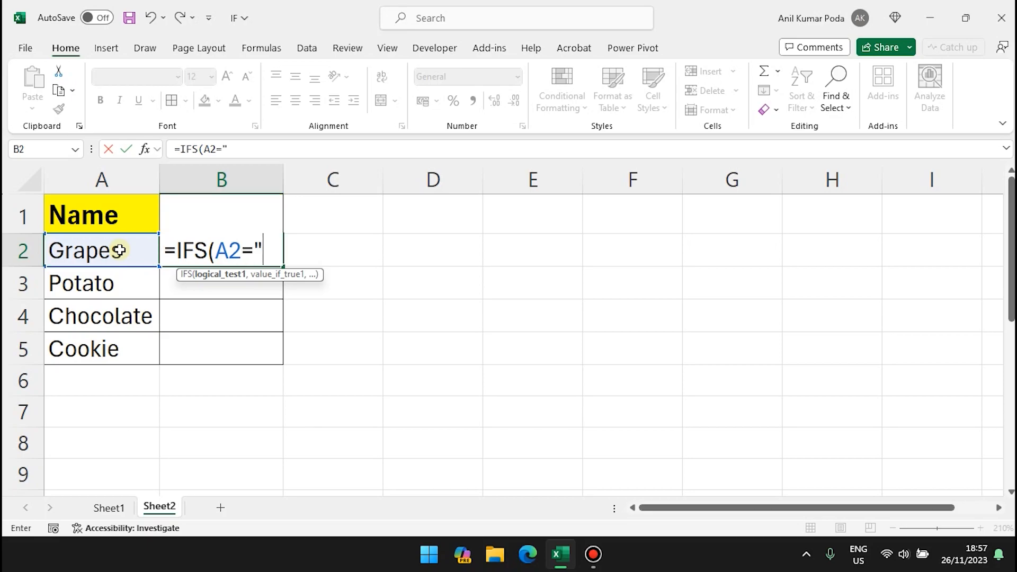
{"action": "type", "text": "apes\","}
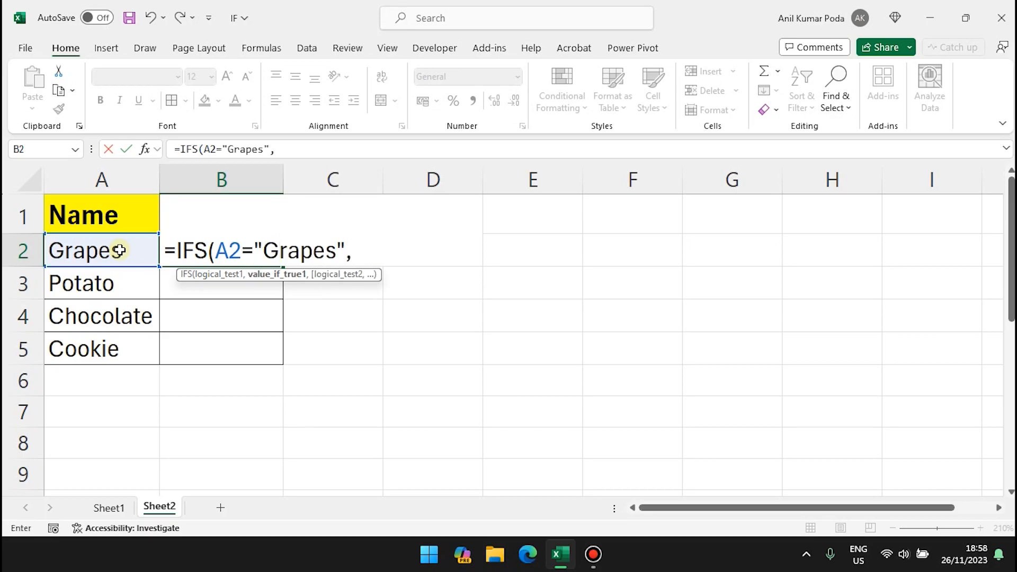
{"action": "type", "text": "\"Fuirt"}
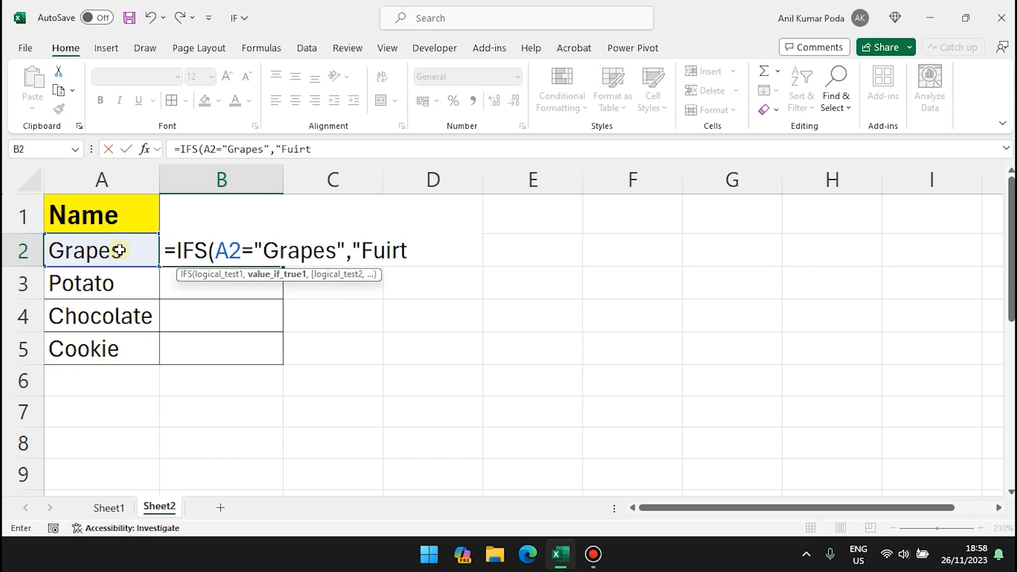
{"action": "key", "text": "BackSpace"}
{"action": "key", "text": "BackSpace"}
{"action": "key", "text": "BackSpace"}
{"action": "key", "text": "BackSpace"}
{"action": "type", "text": "ruits\","}
Step: Complete B2's IFS formula with the condition A2="Potato" returning "Veggies"
{"action": "left_click", "coordinate": [118, 250]}
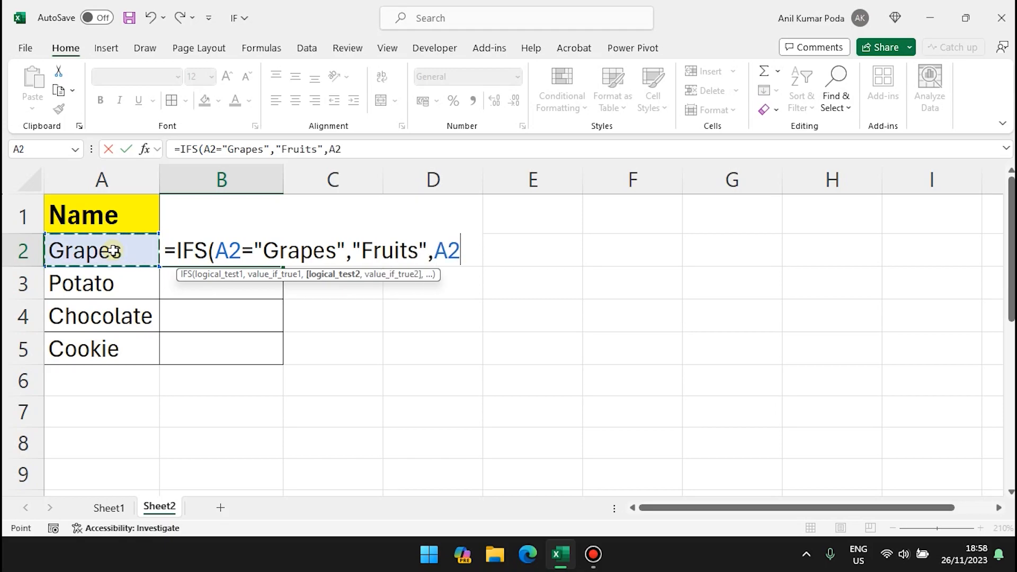
{"action": "type", "text": "=\""}
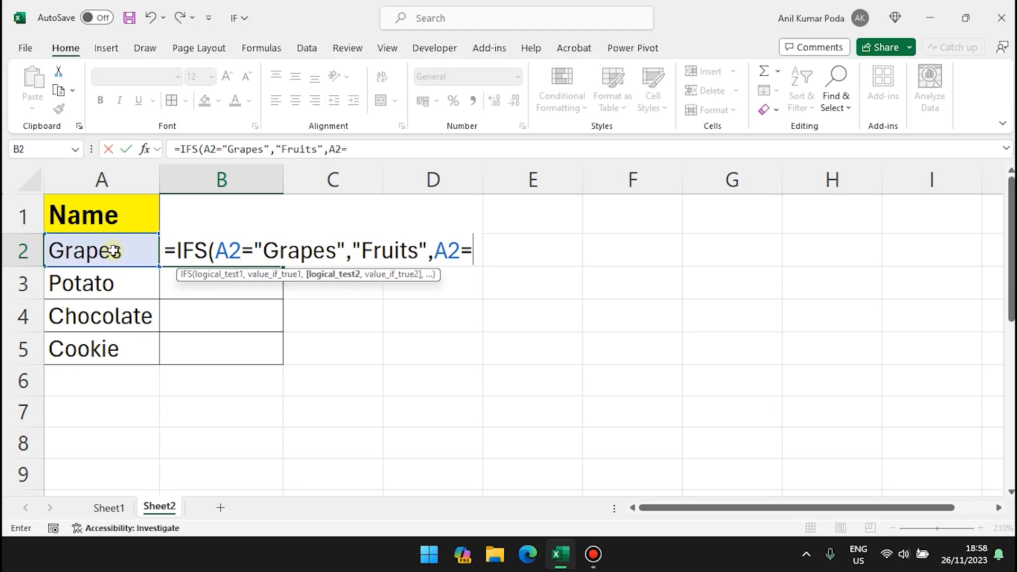
{"action": "type", "text": "Potato\""}
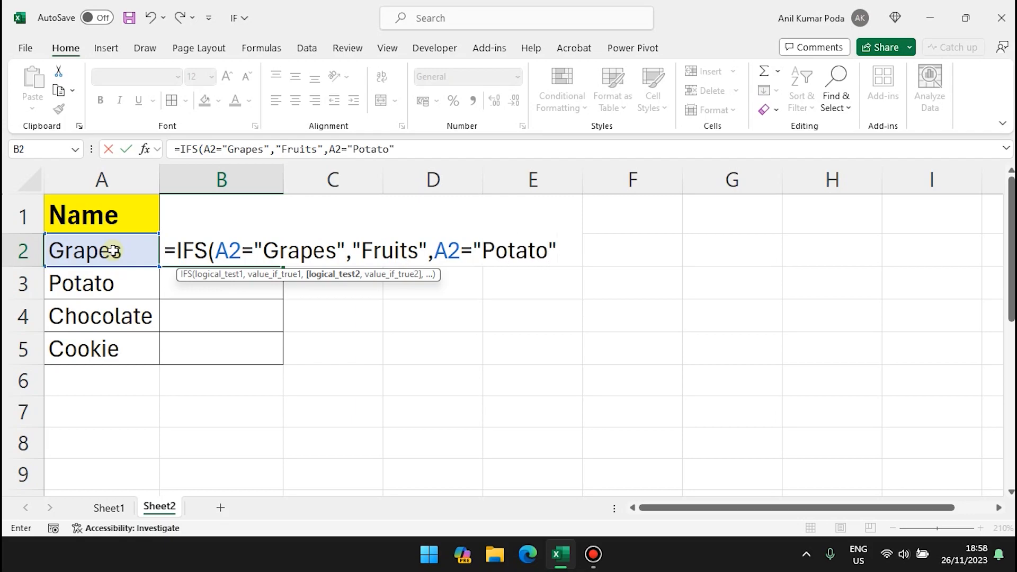
{"action": "type", "text": ",\"Veggies\")"}
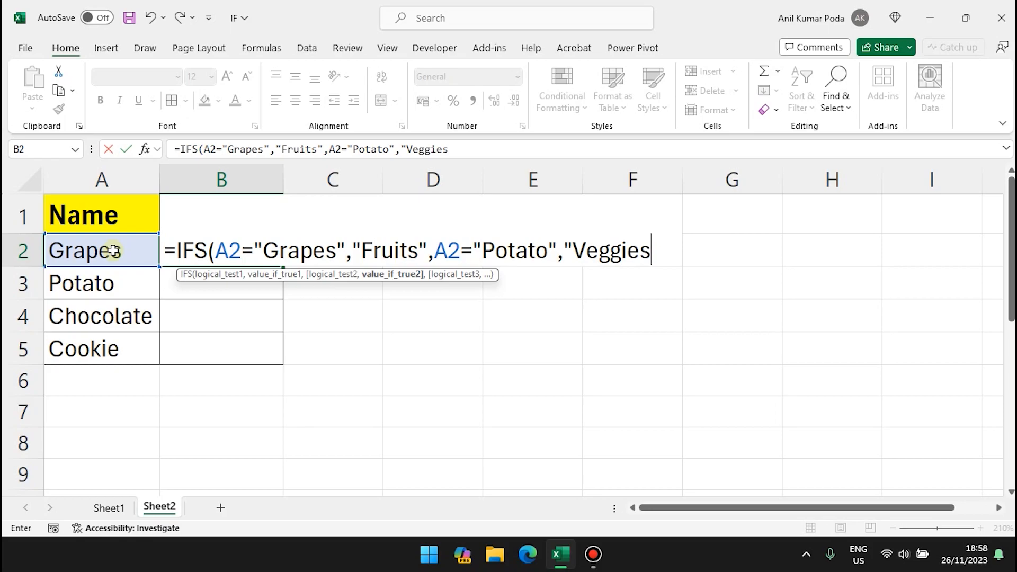
{"action": "key", "text": "Return"}
Step: Fill B2's two-condition IFS formula down through B5, and compare the formulas in B2 and B3
{"action": "left_click", "coordinate": [233, 255]}
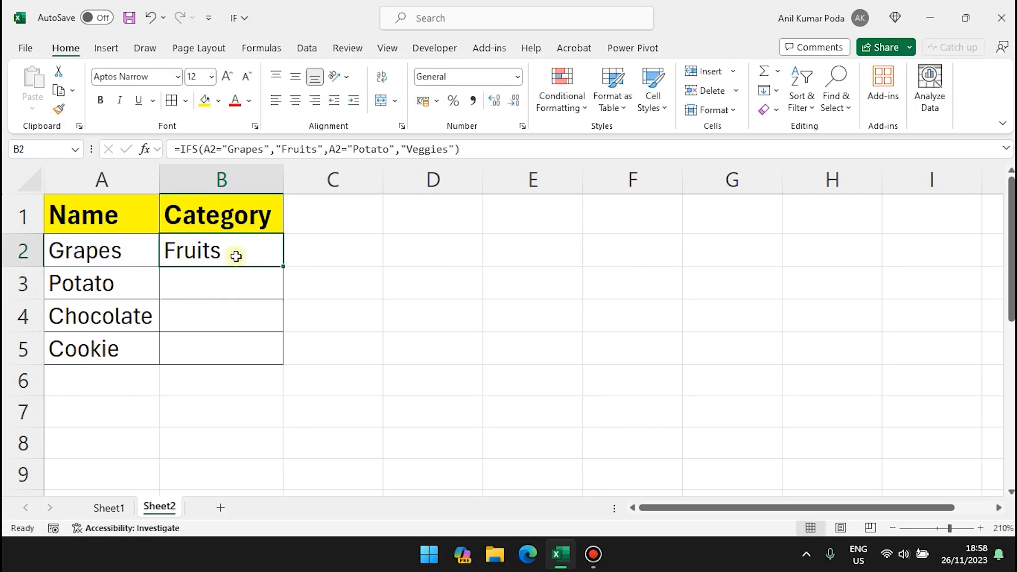
{"action": "double_click", "coordinate": [283, 266]}
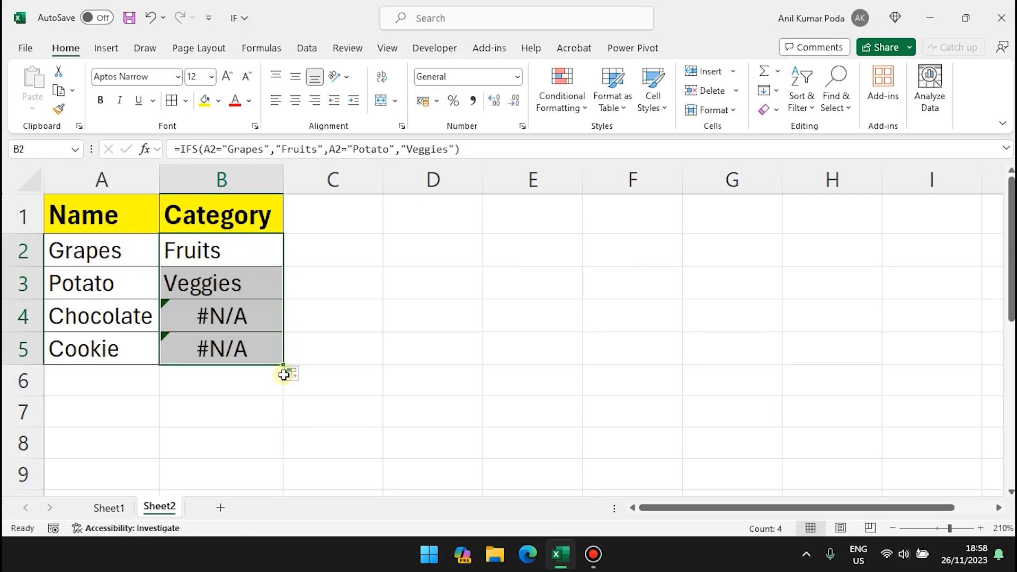
{"action": "left_click", "coordinate": [231, 259]}
{"action": "left_click", "coordinate": [233, 287]}
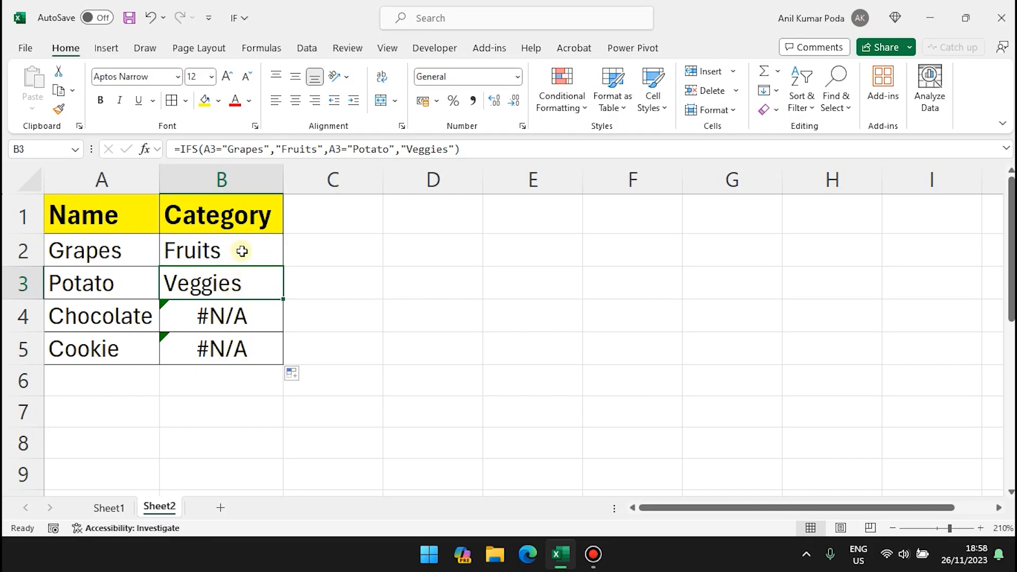
{"action": "left_click", "coordinate": [242, 252]}
{"action": "left_click", "coordinate": [249, 285]}
Step: Add a TRUE condition returning "Misc" to B2's IFS formula, and fill the formula down through B5
{"action": "left_click", "coordinate": [245, 248]}
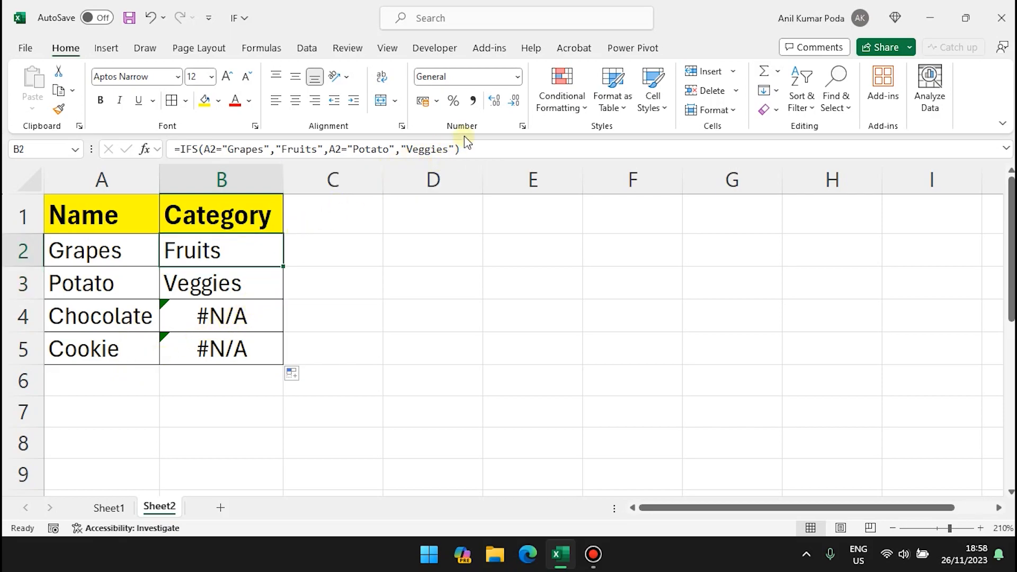
{"action": "left_click", "coordinate": [456, 149]}
{"action": "type", "text": ",T"}
{"action": "type", "text": "RUE"}
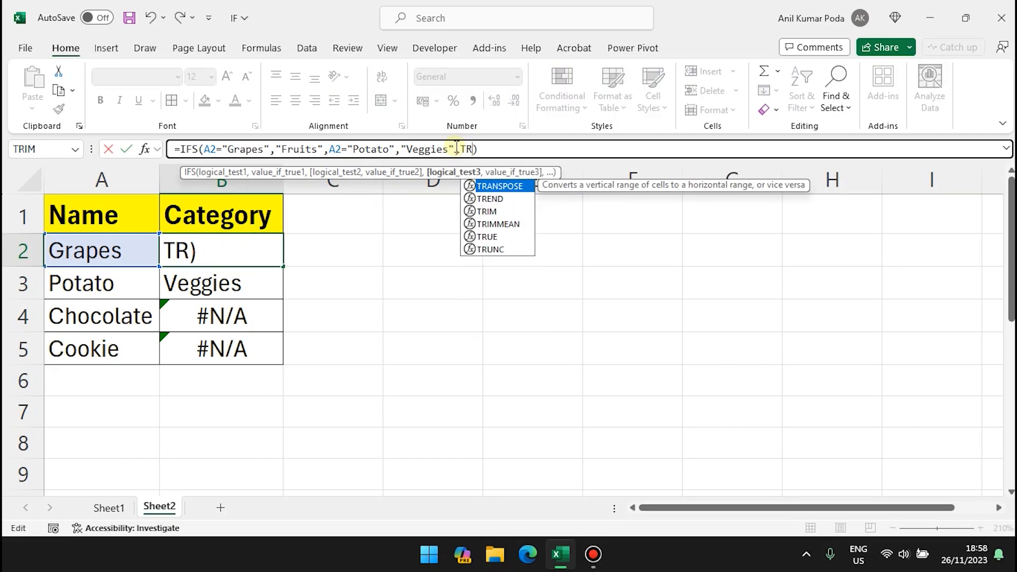
{"action": "type", "text": ","}
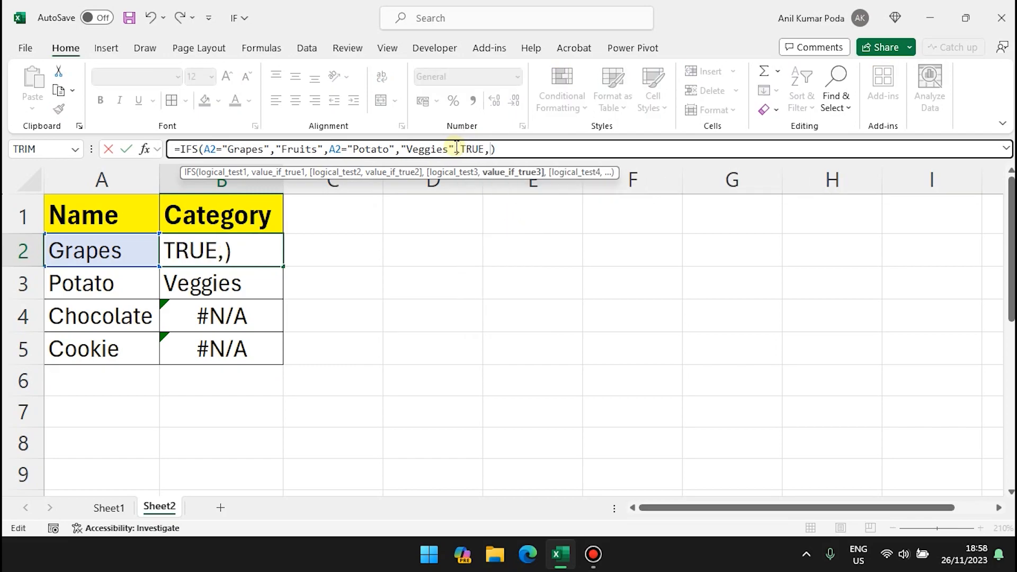
{"action": "type", "text": "\"Misc\""}
{"action": "key", "text": "ctrl+Return"}
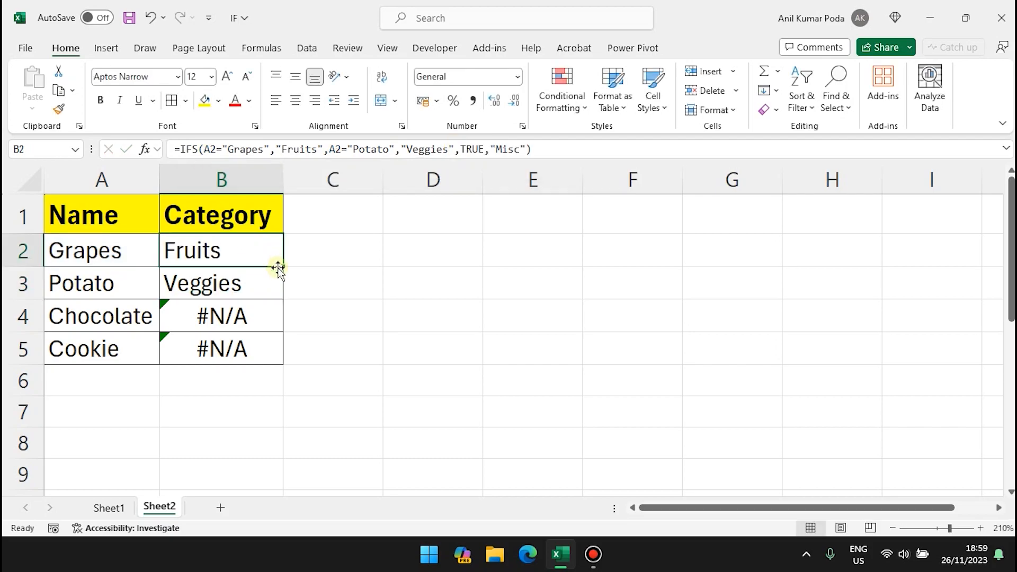
{"action": "left_click_drag", "start_coordinate": [281, 266], "coordinate": [277, 365]}
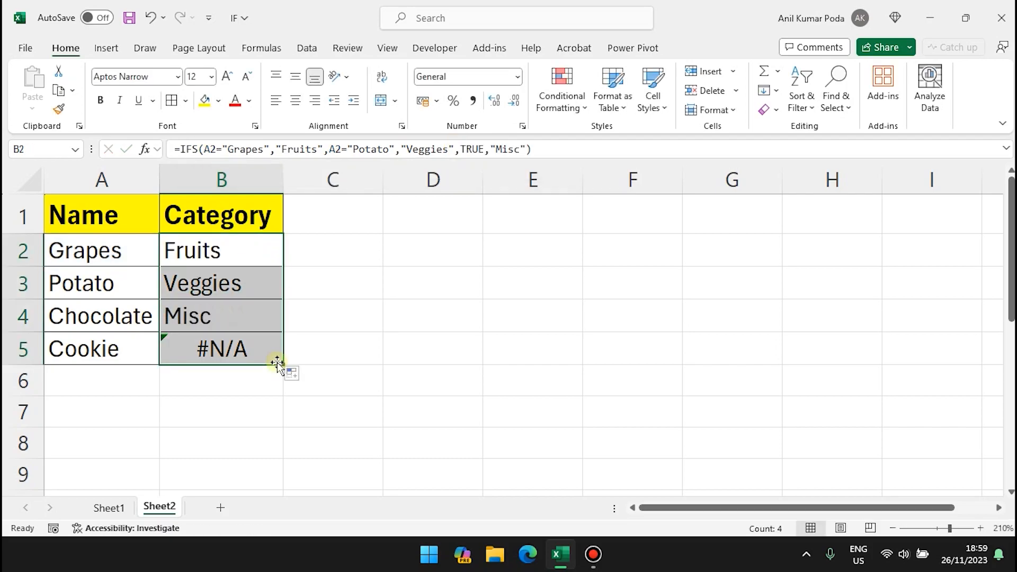
{"action": "left_click", "coordinate": [246, 258]}
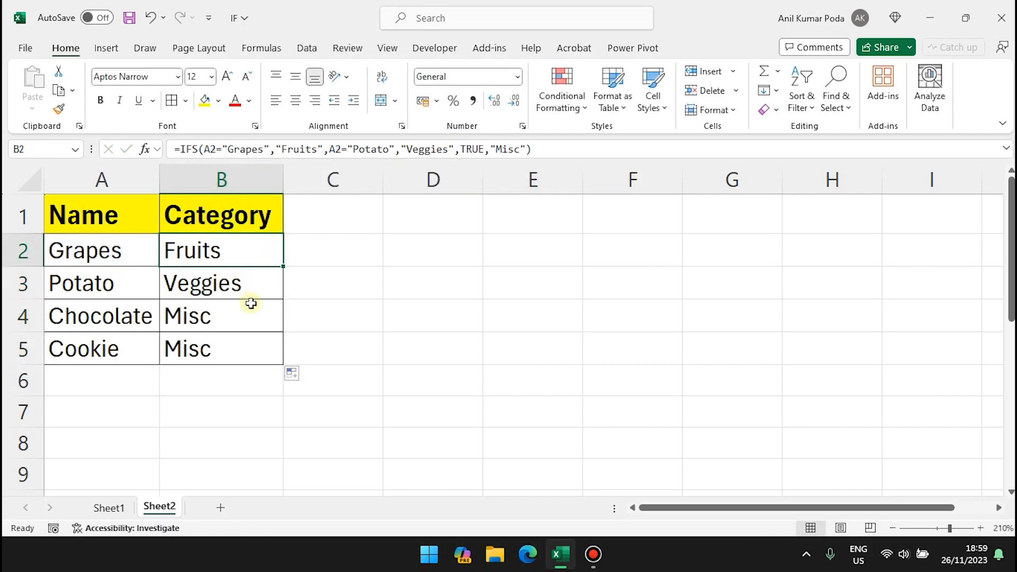